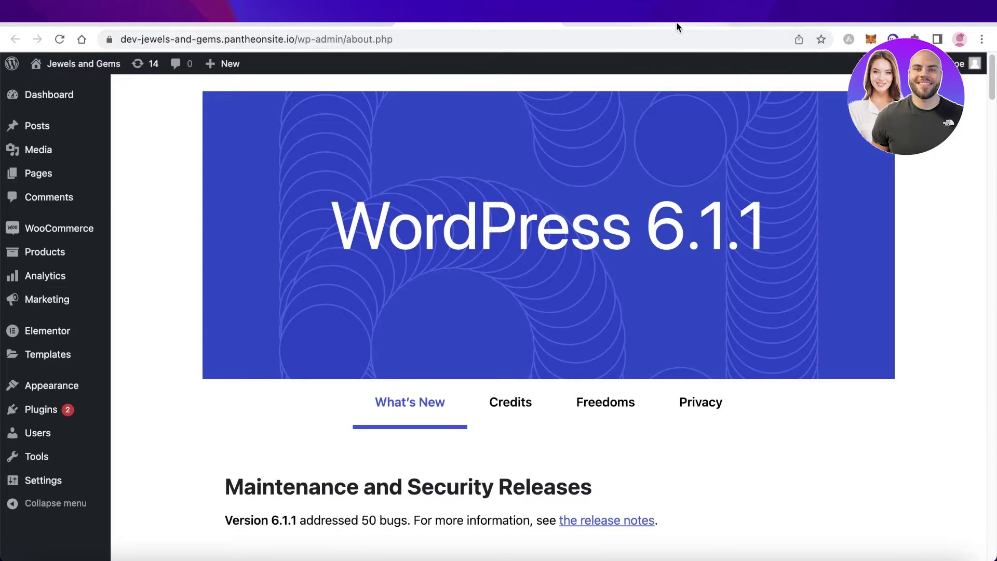
Switch from the About page to the browser tab showing the Emerald Ring product page.
scroll(689, 154, down, 1)
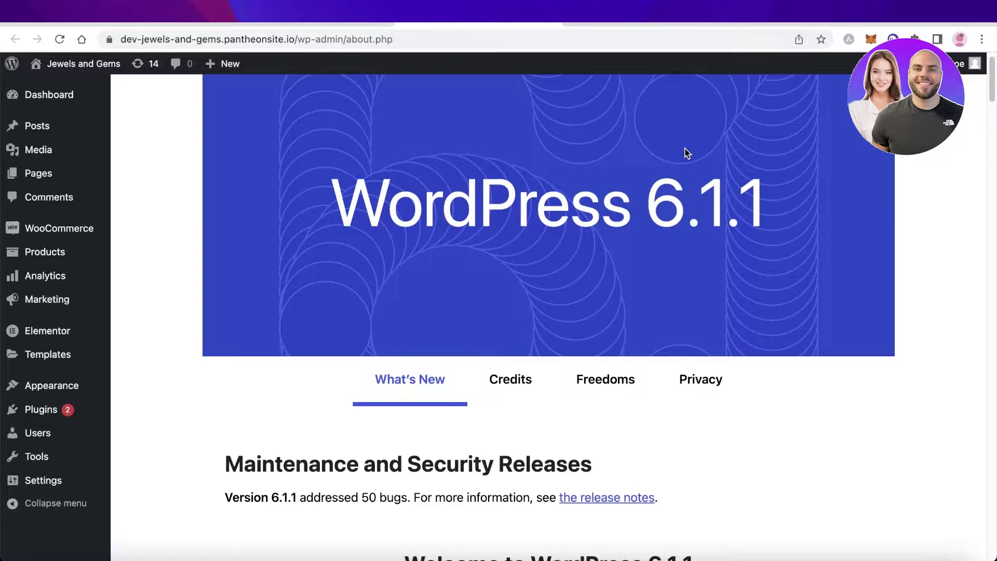
click(757, 26)
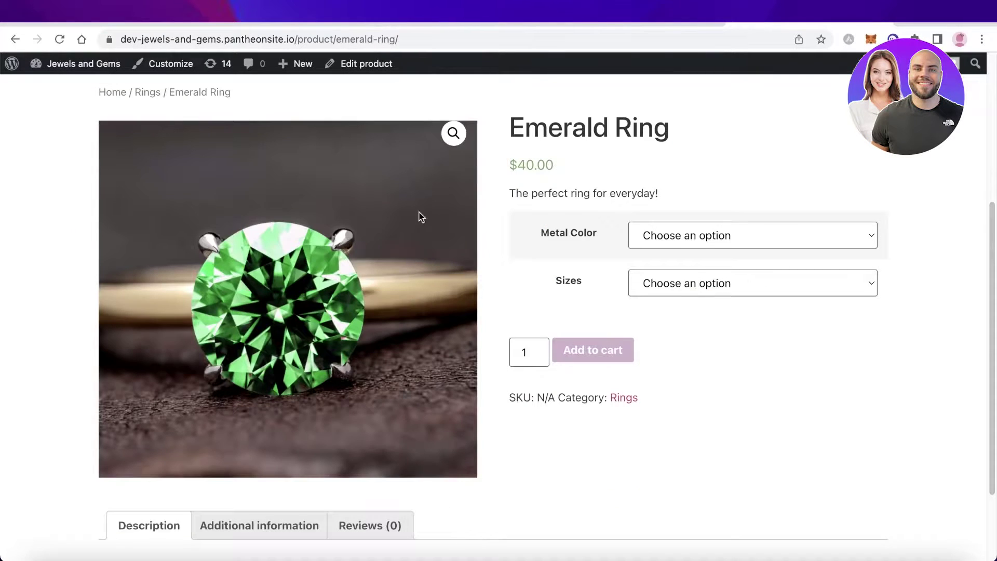
Open the Emerald Ring's Metal Color and Sizes dropdowns to review their options.
click(739, 235)
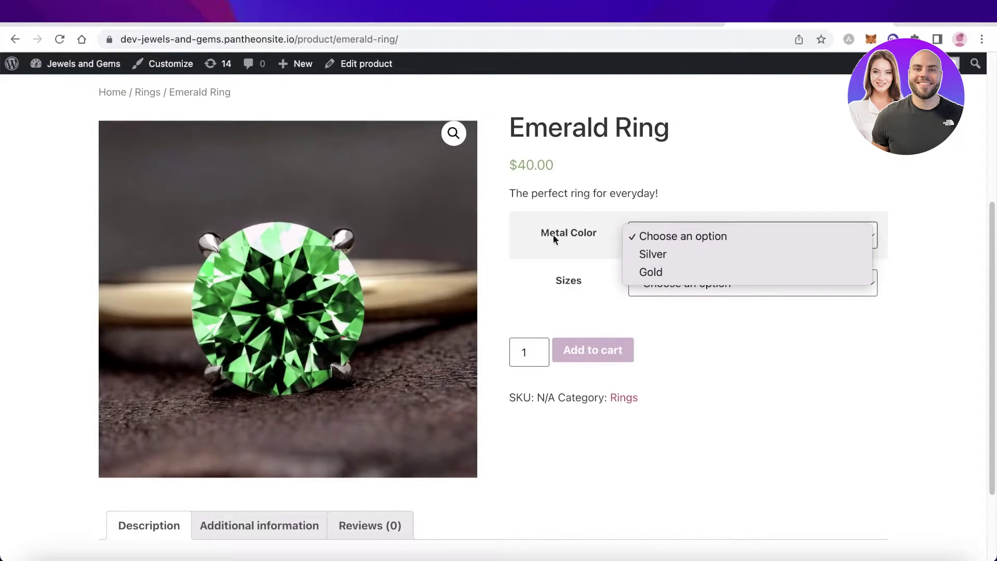
click(684, 288)
click(688, 286)
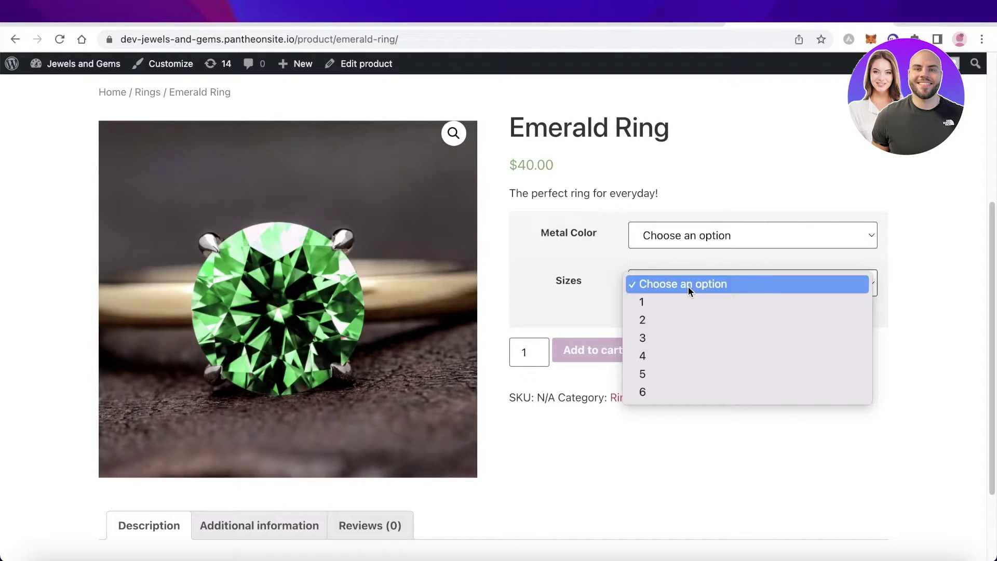
click(569, 307)
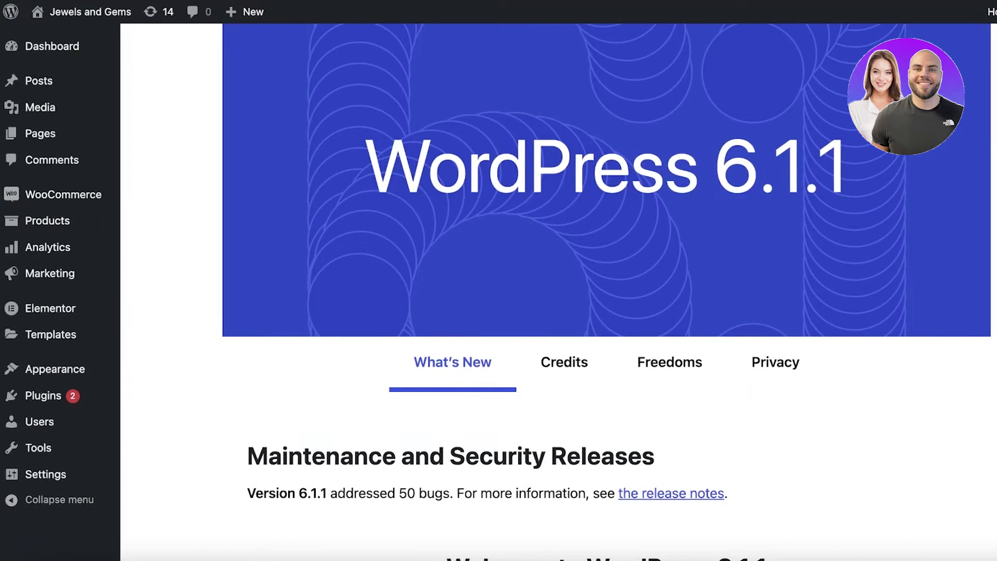
Open WooCommerce Products > All Products, which lists only the Emerald Ring.
scroll(208, 155, down, 1)
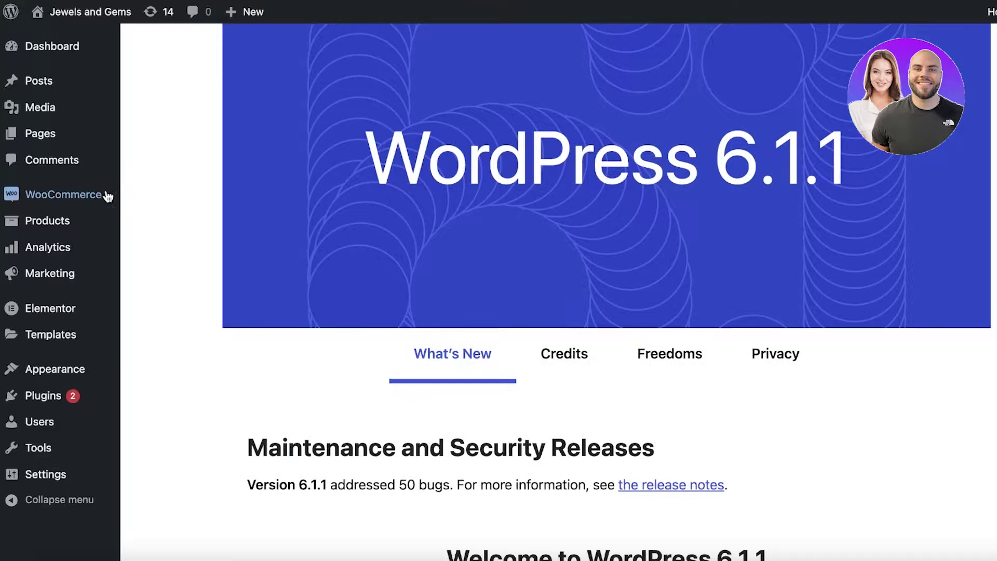
mouse_move(104, 196)
mouse_move(49, 222)
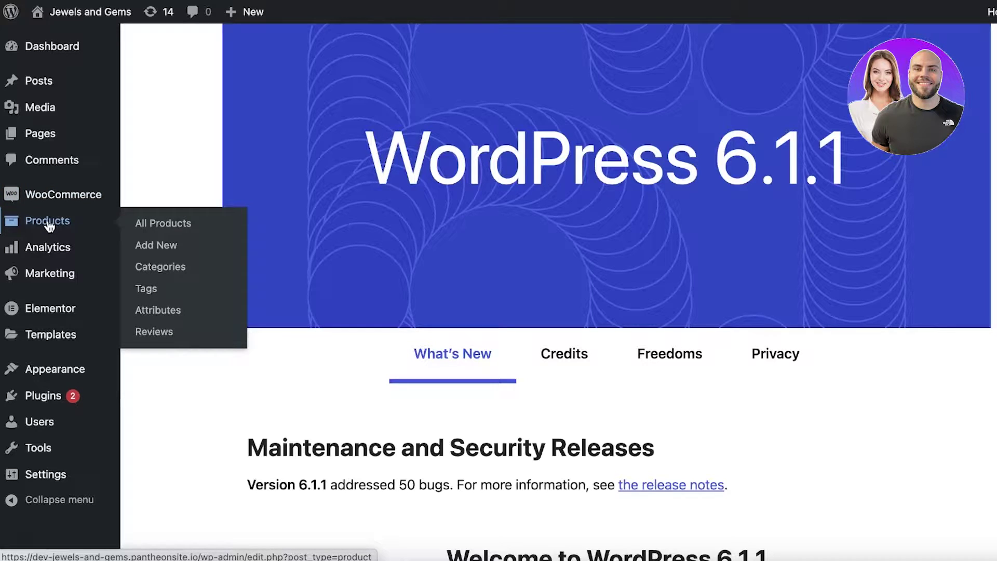
click(48, 221)
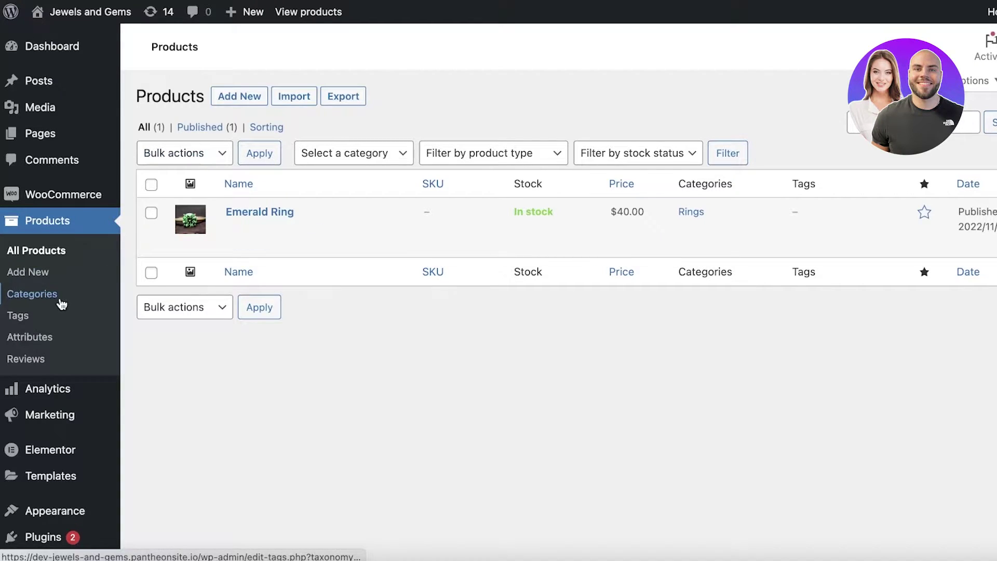
Open Products > Attributes to view the global attributes page, currently empty.
click(32, 345)
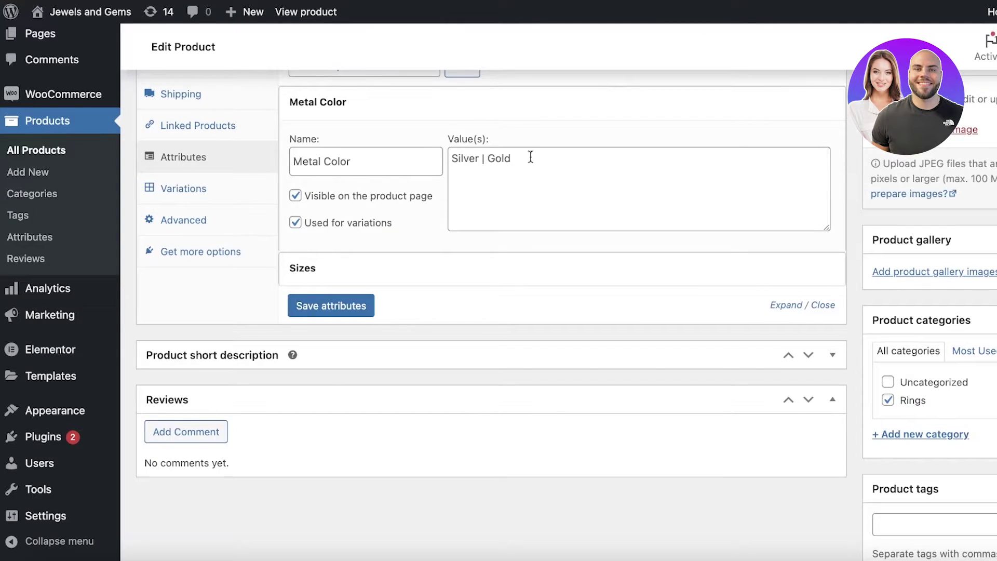
scroll(452, 189, up, 2)
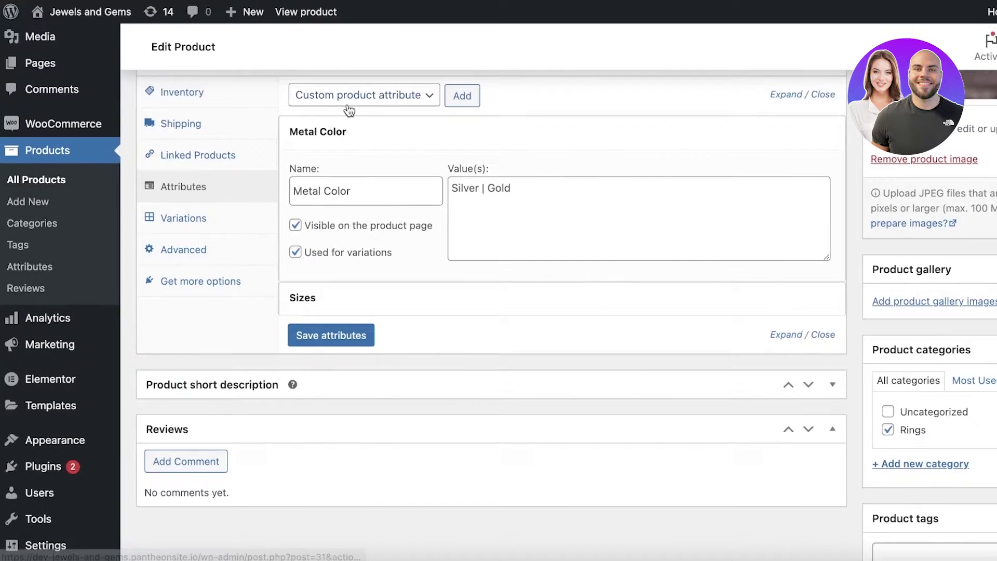
scroll(365, 134, up, 3)
scroll(365, 134, up, 6)
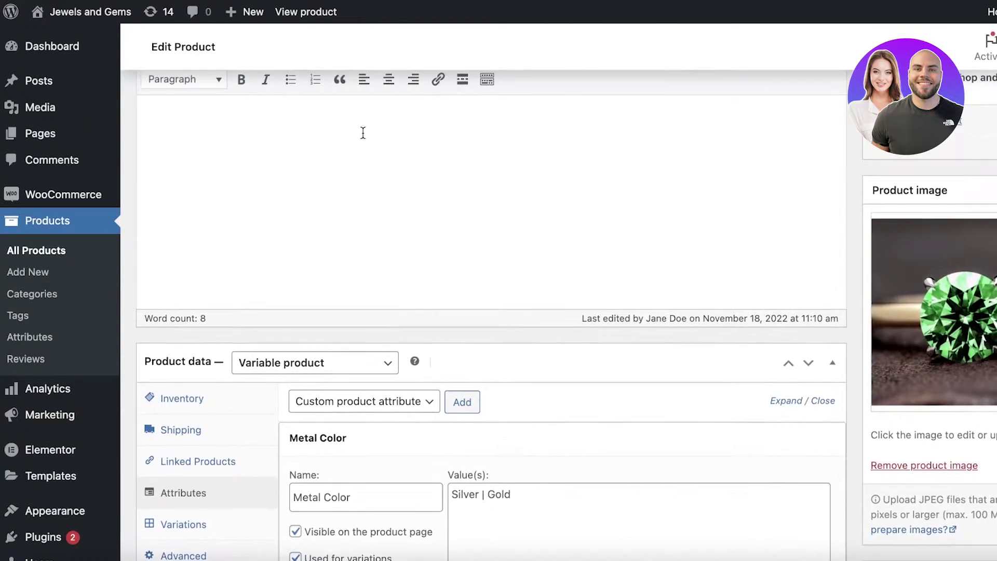
scroll(368, 161, up, 1)
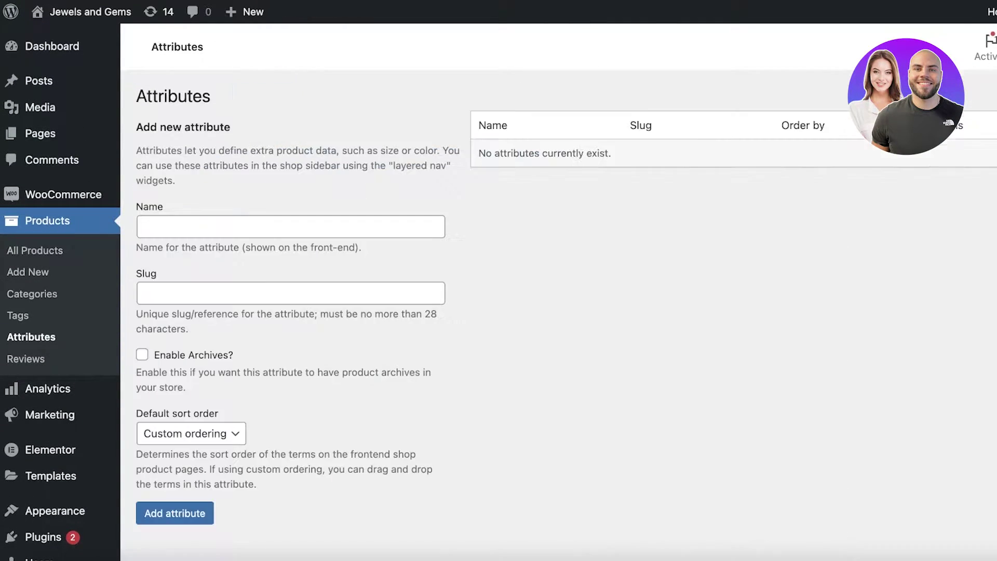
Add a global attribute named 'Sizes' with an empty slug and Custom ordering sort order.
click(208, 225)
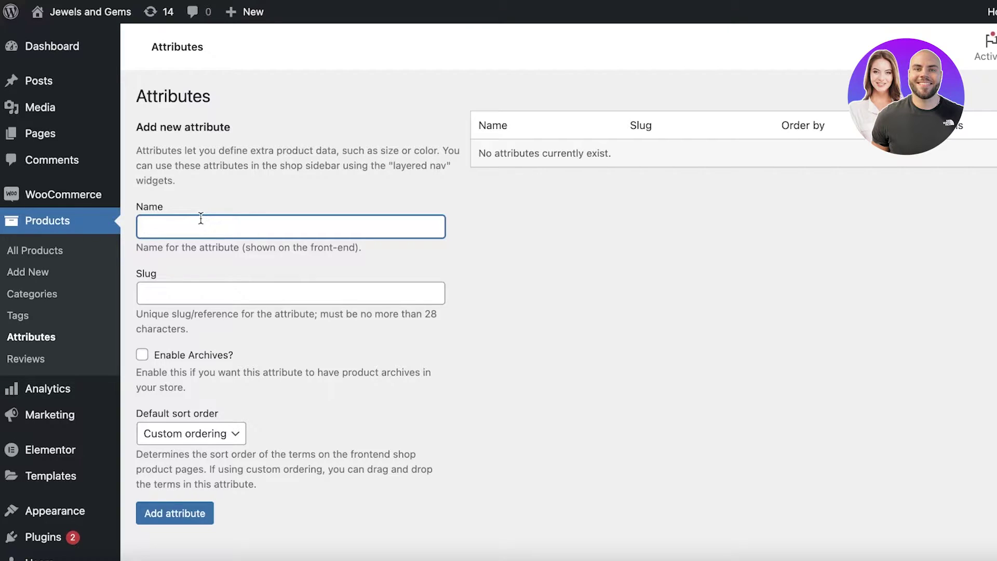
text(Sizes)
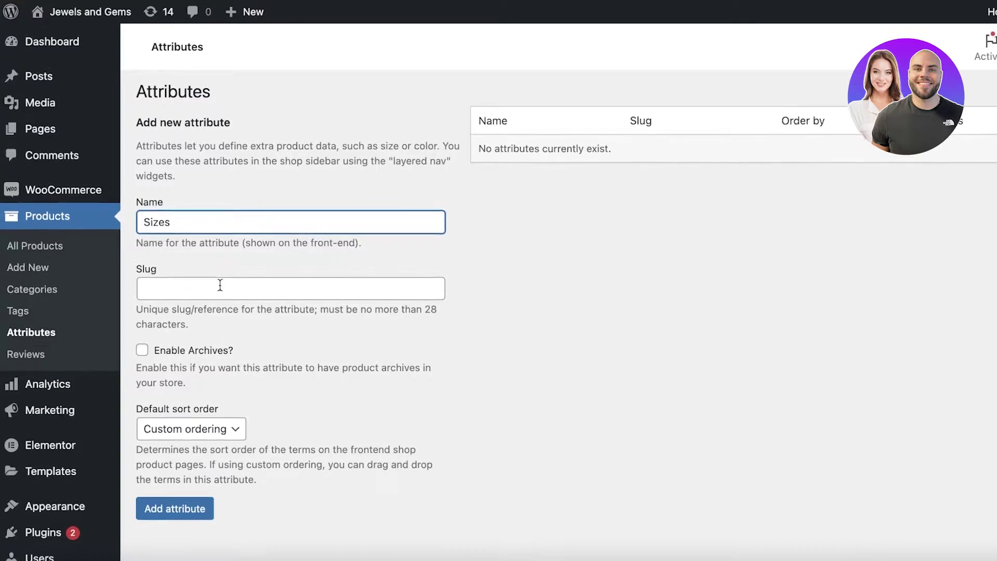
scroll(223, 287, down, 2)
scroll(226, 286, up, 1)
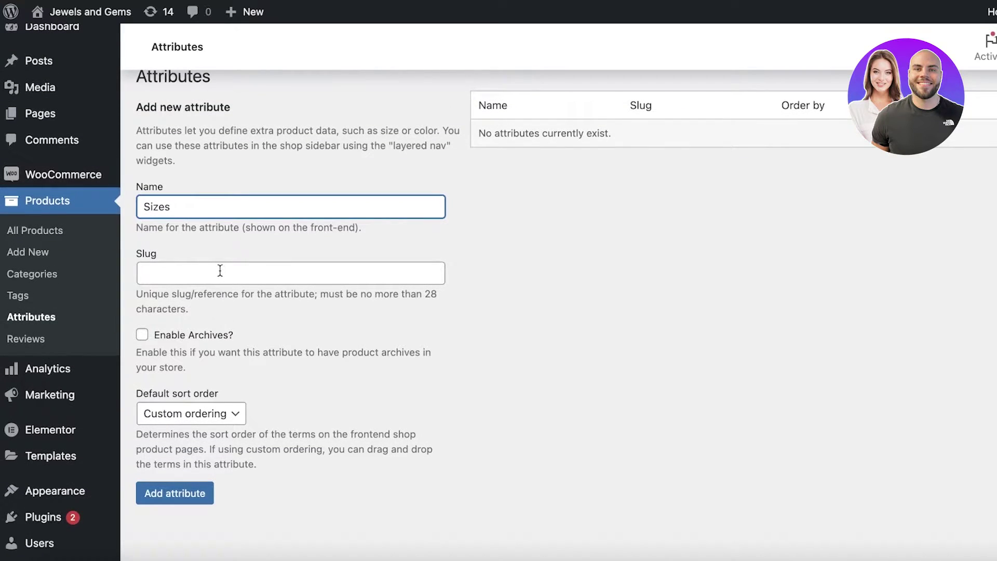
click(219, 272)
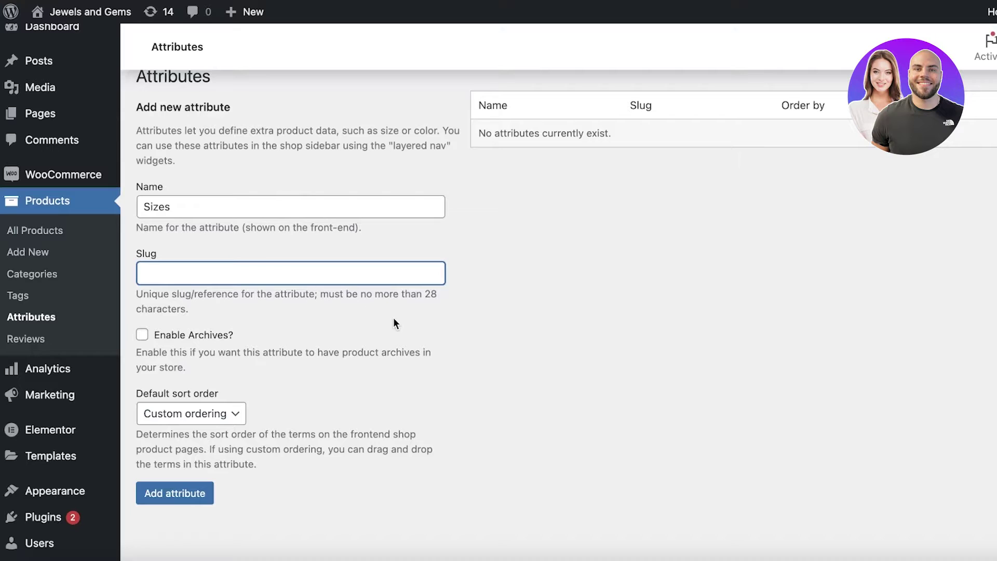
scroll(291, 266, up, 1)
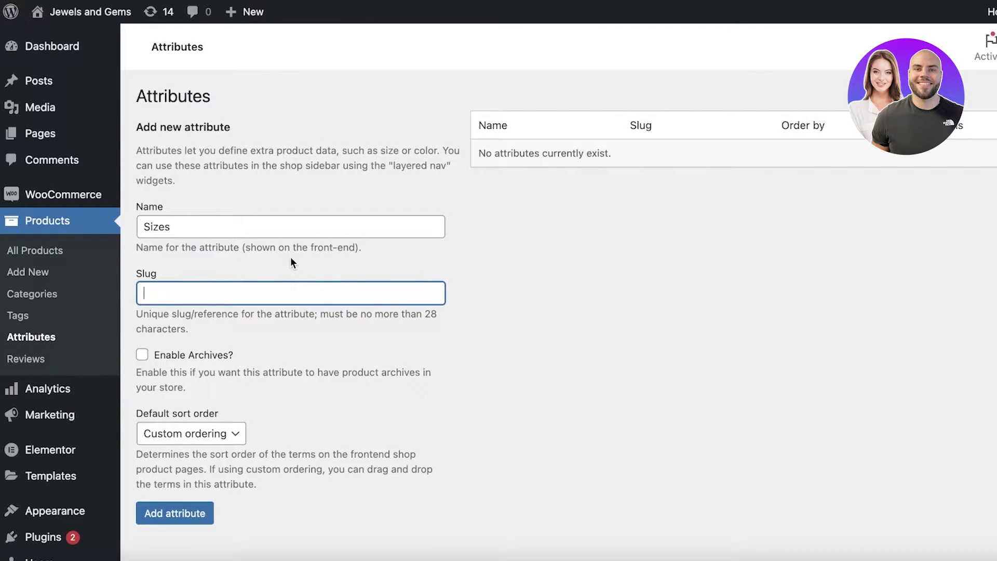
click(202, 434)
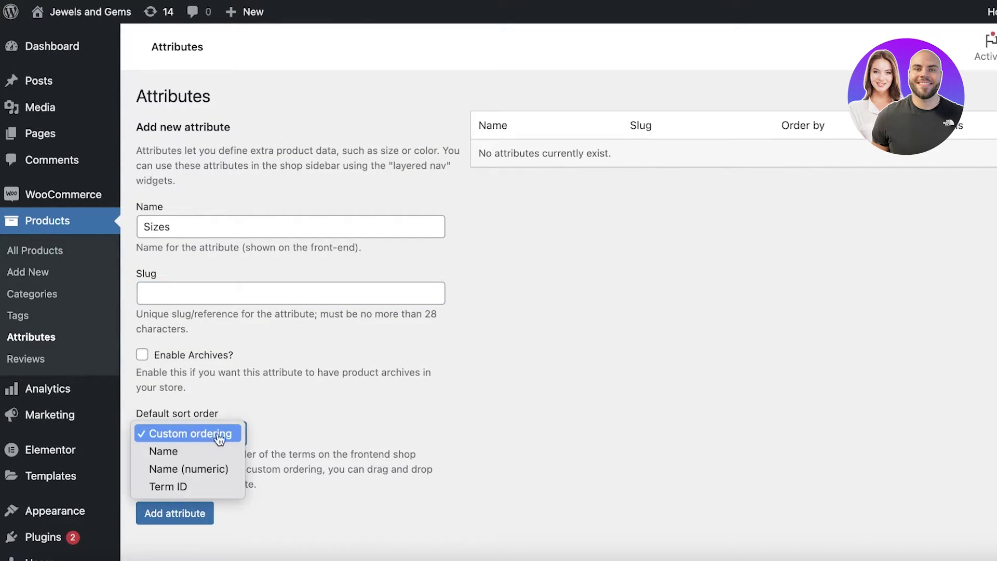
click(270, 444)
click(177, 519)
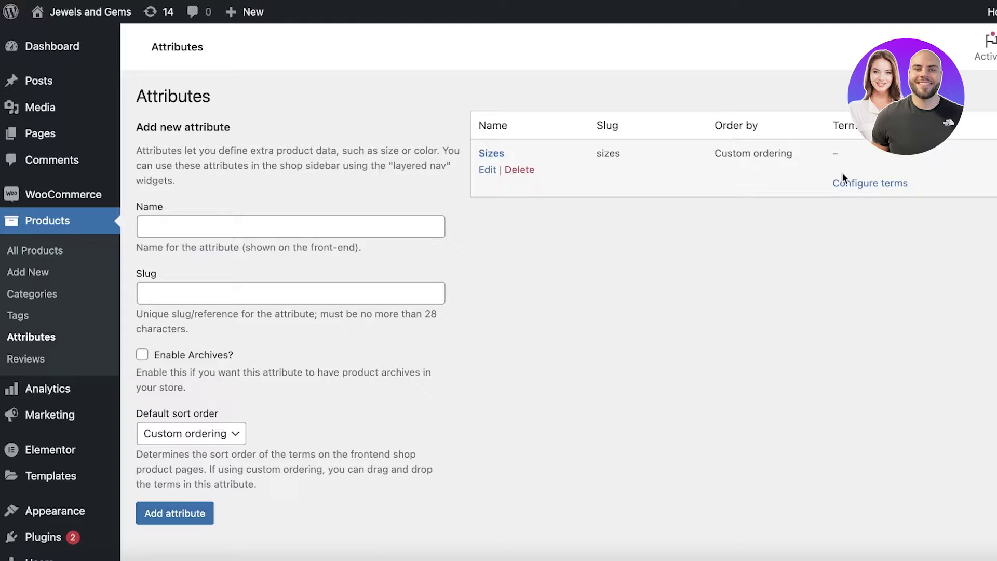
click(853, 185)
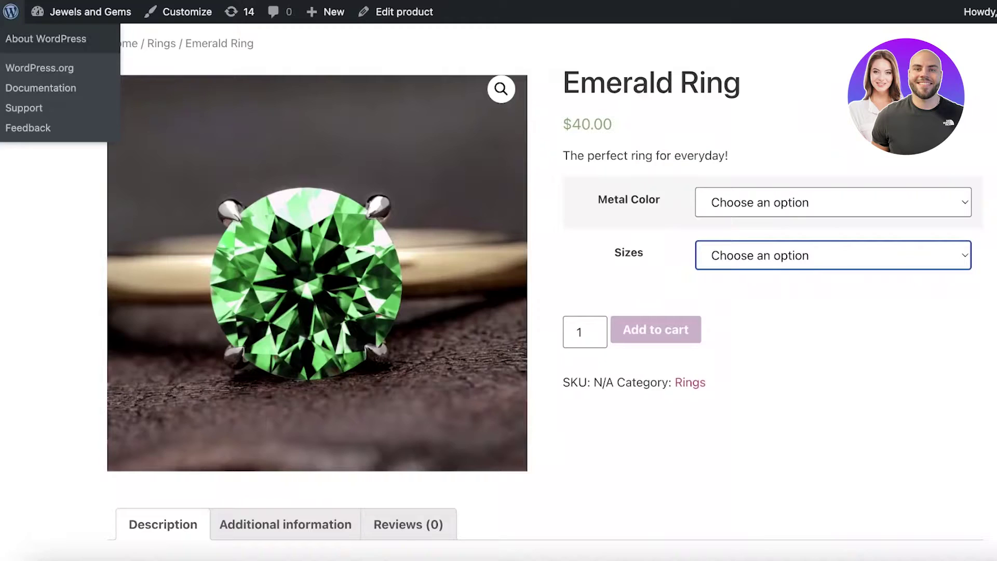
Reload the product page and go back to the All Products list.
key(F5)
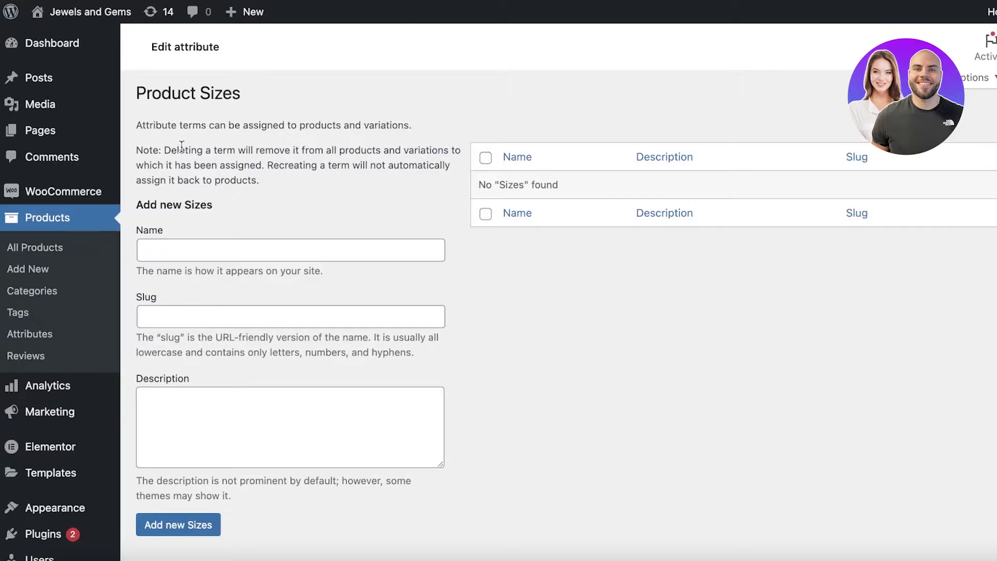
click(21, 243)
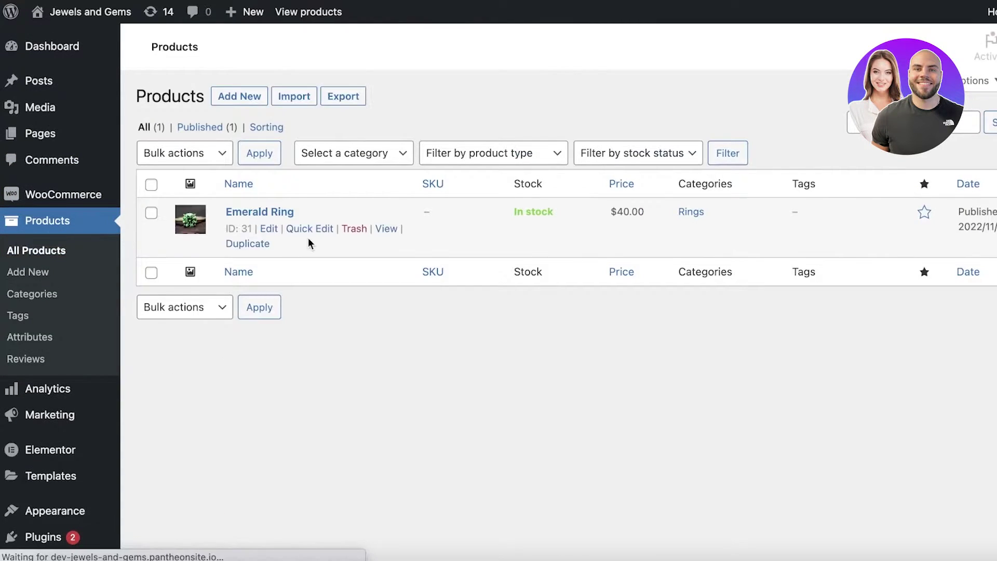
Start a new product titled 'TSHIRT' and make it a Variable product.
click(232, 102)
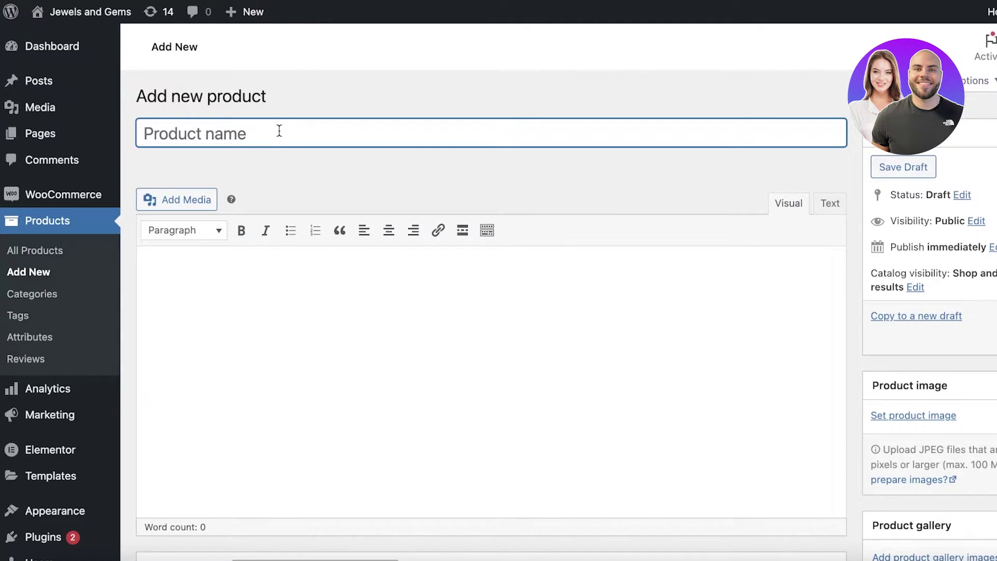
text(TSHIRT)
scroll(314, 289, down, 8)
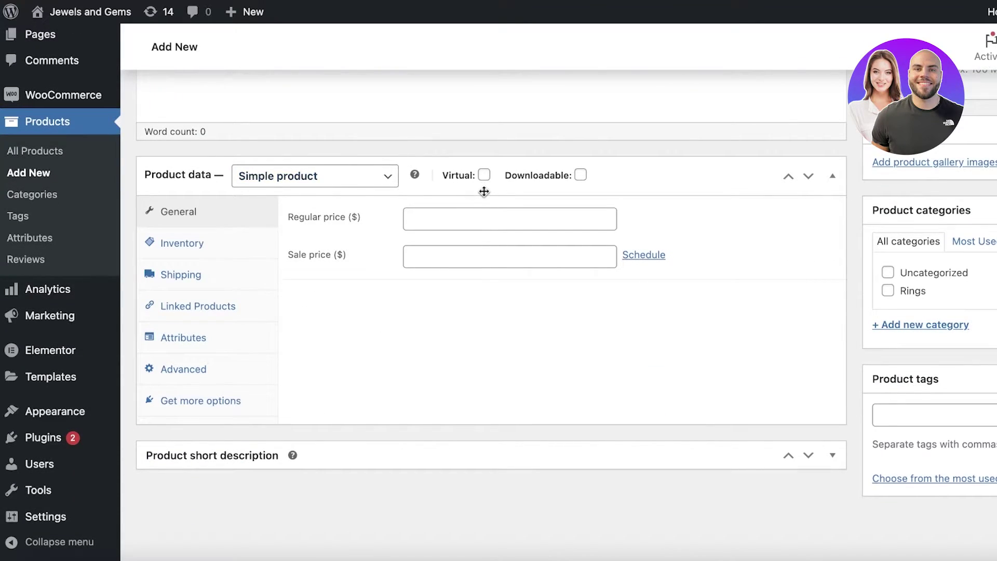
click(335, 181)
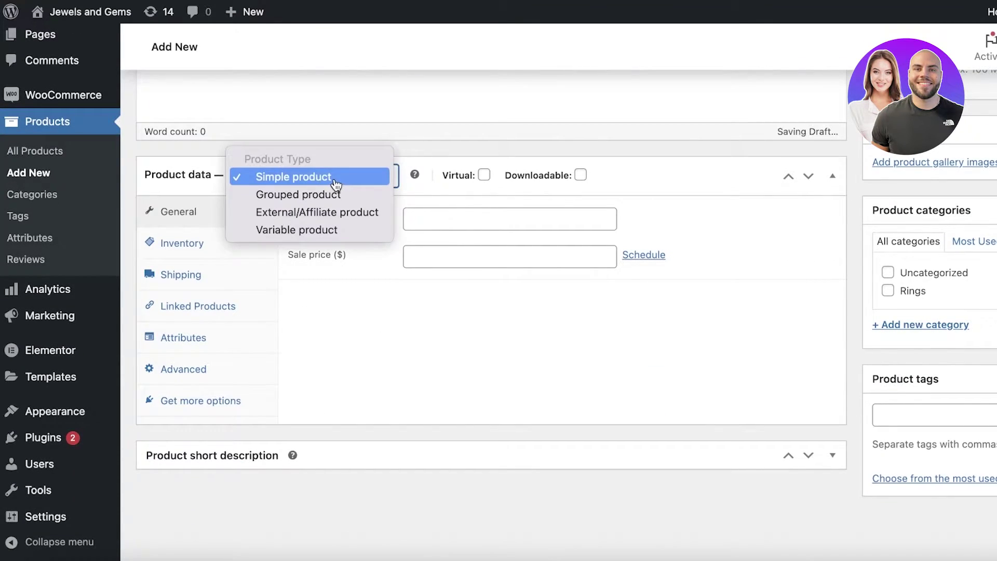
click(303, 229)
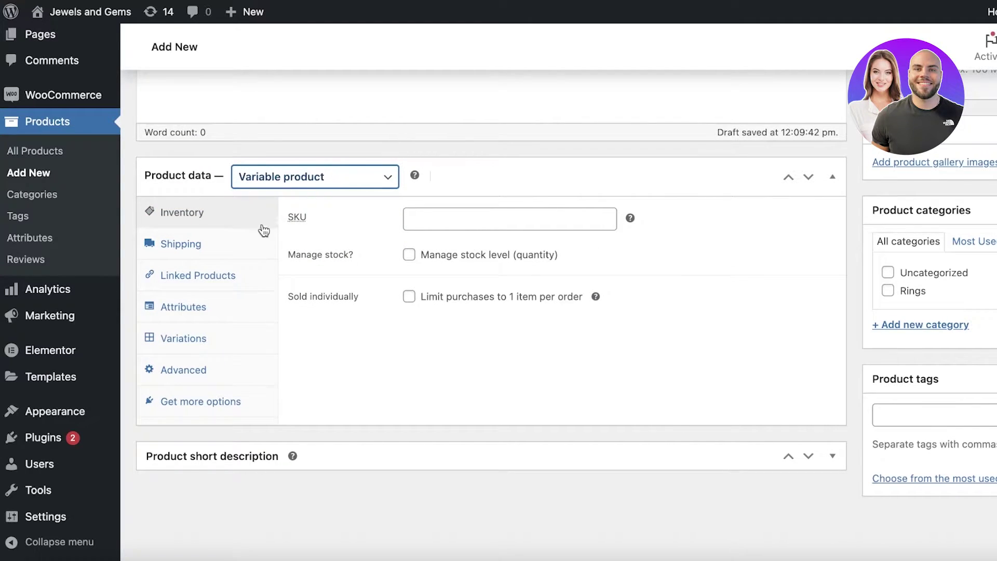
In the Attributes section, add a blank Custom product attribute row.
click(180, 309)
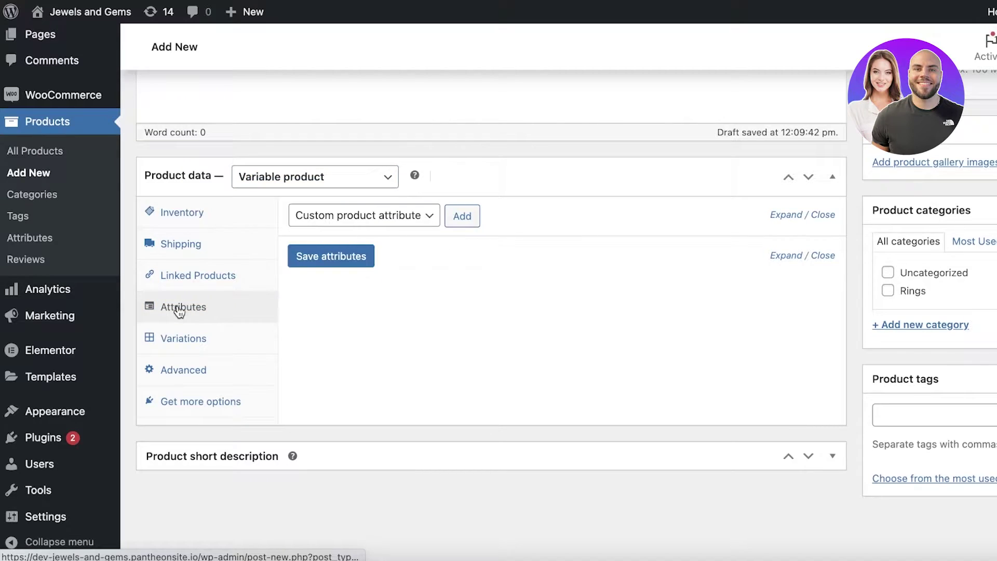
click(326, 222)
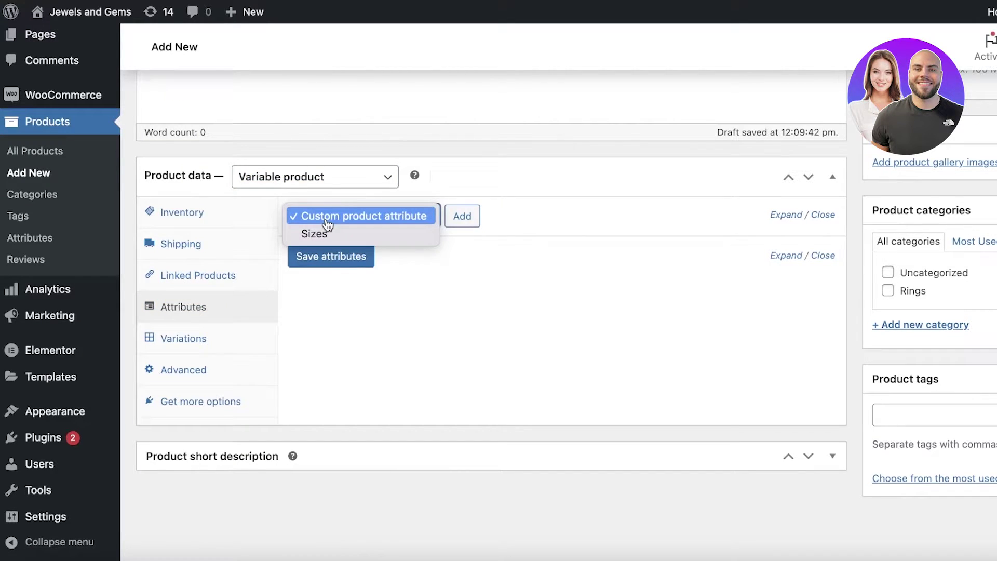
click(316, 233)
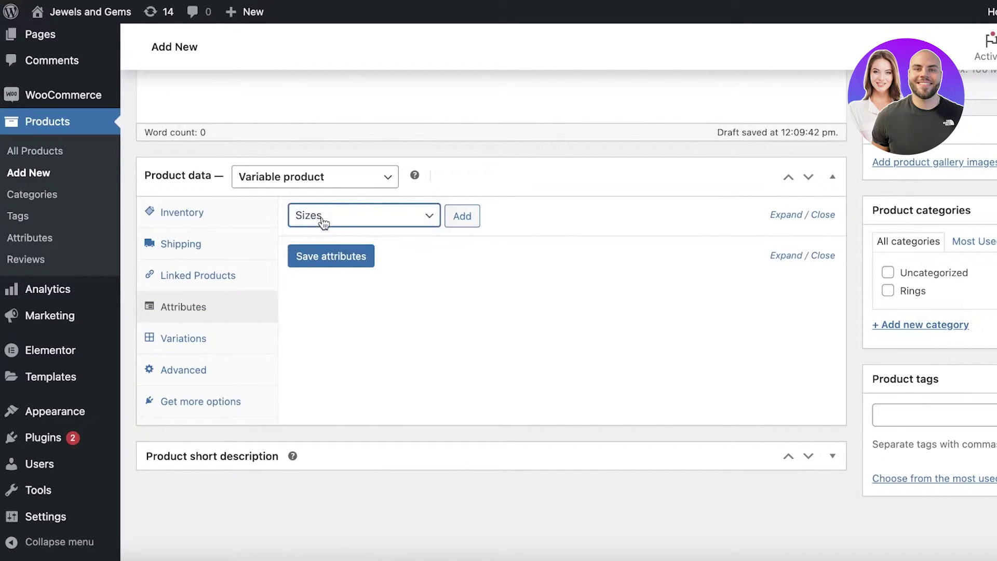
click(388, 226)
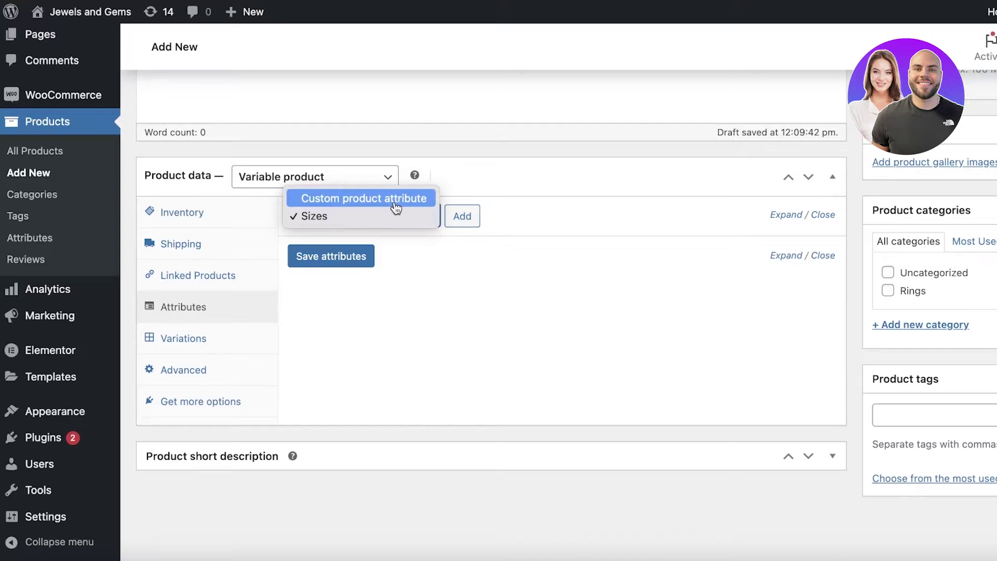
click(397, 205)
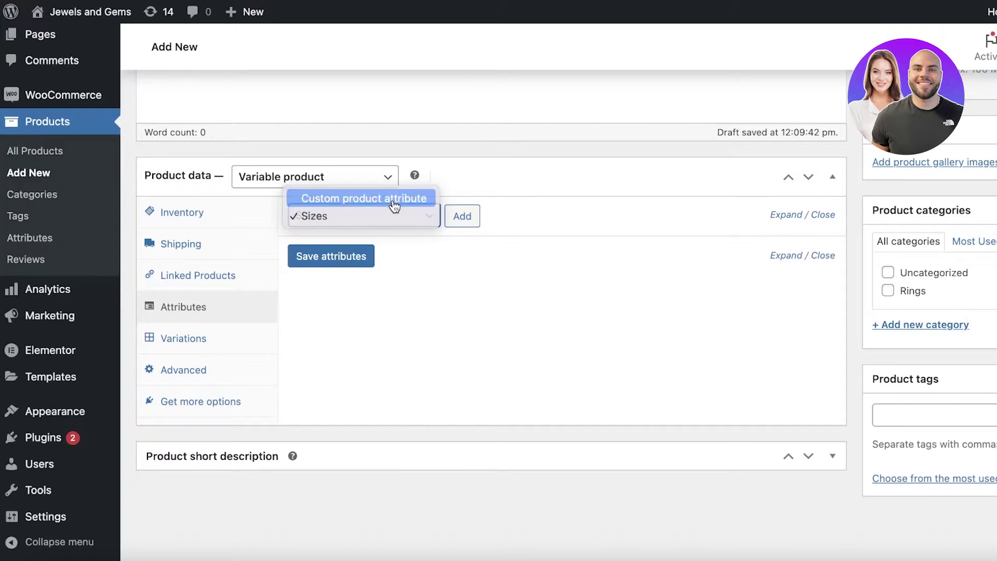
click(459, 216)
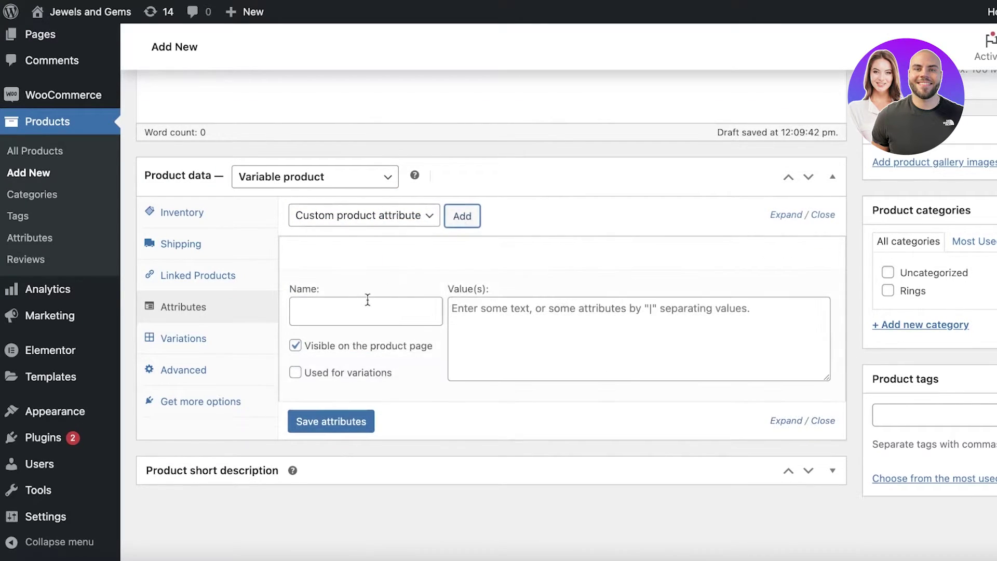
Name the attribute 'Sizes' with values Small | Medium | Large | Extra Large, used for variations, and save.
click(368, 300)
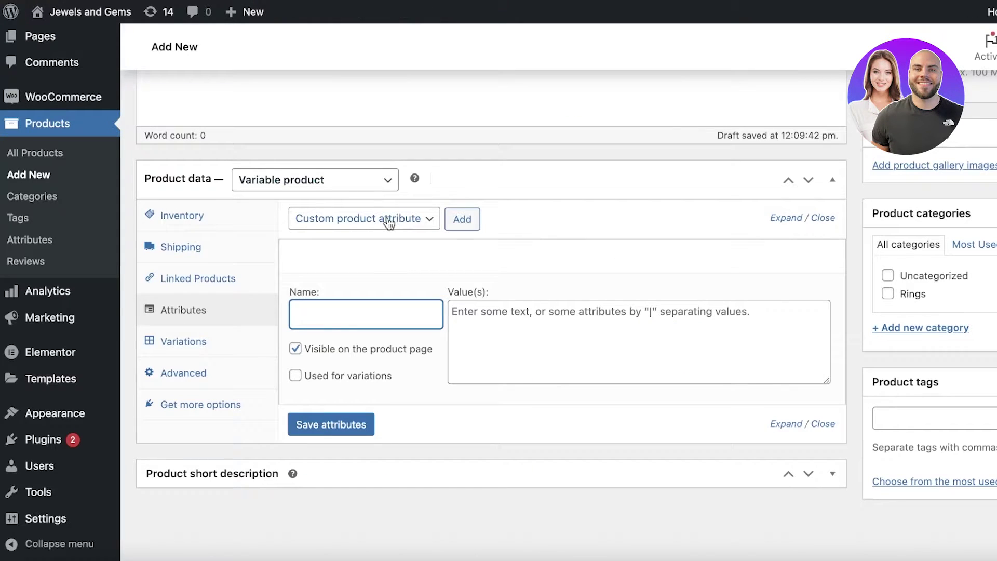
text(Sizes)
click(482, 310)
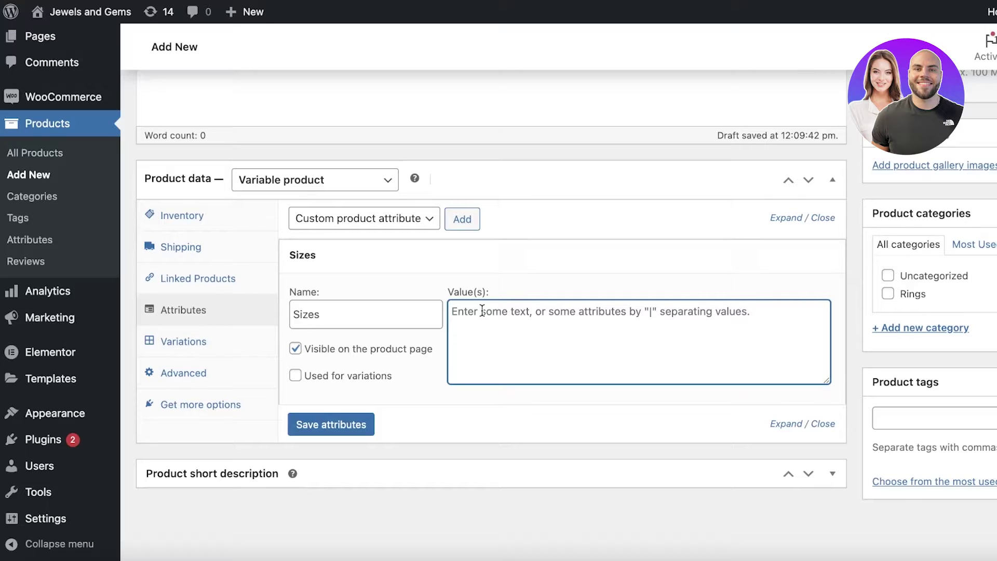
text(Small)
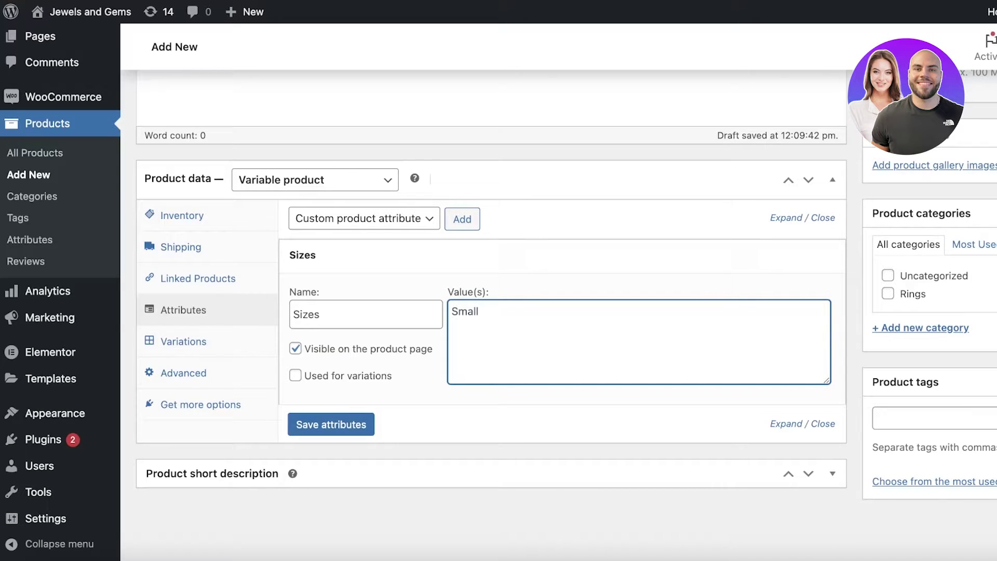
text(|)
text(Medium | Large | Extra Large)
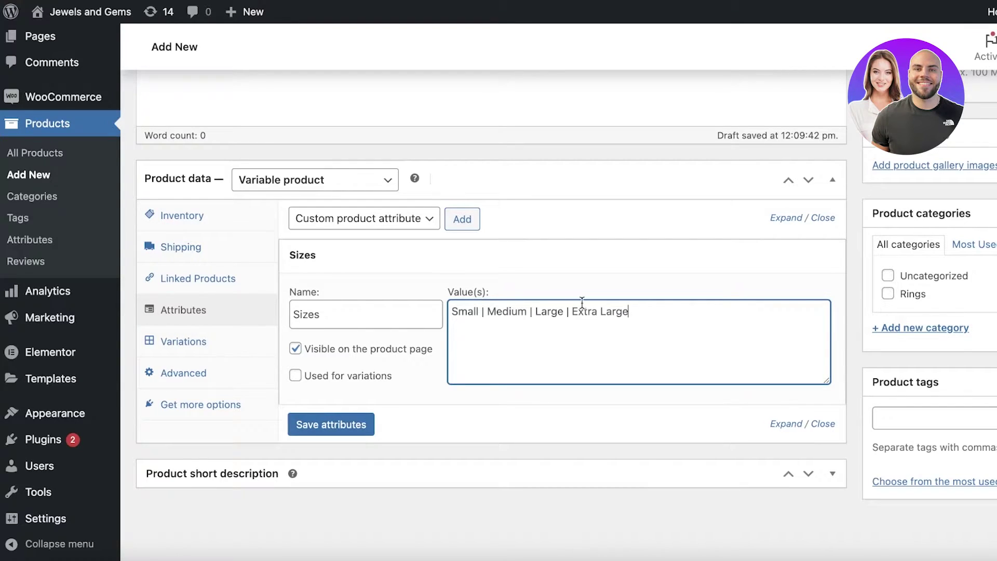
click(367, 376)
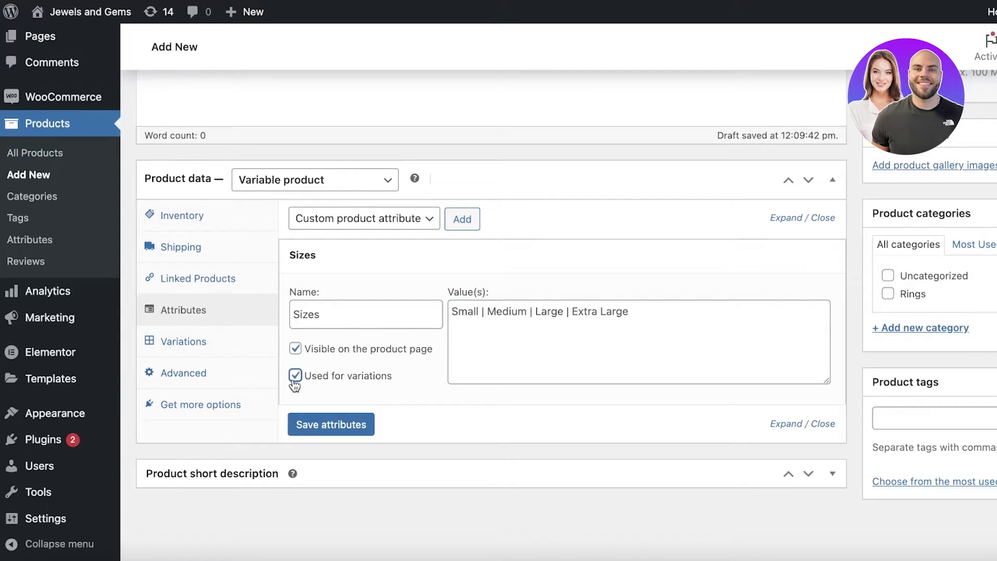
click(344, 425)
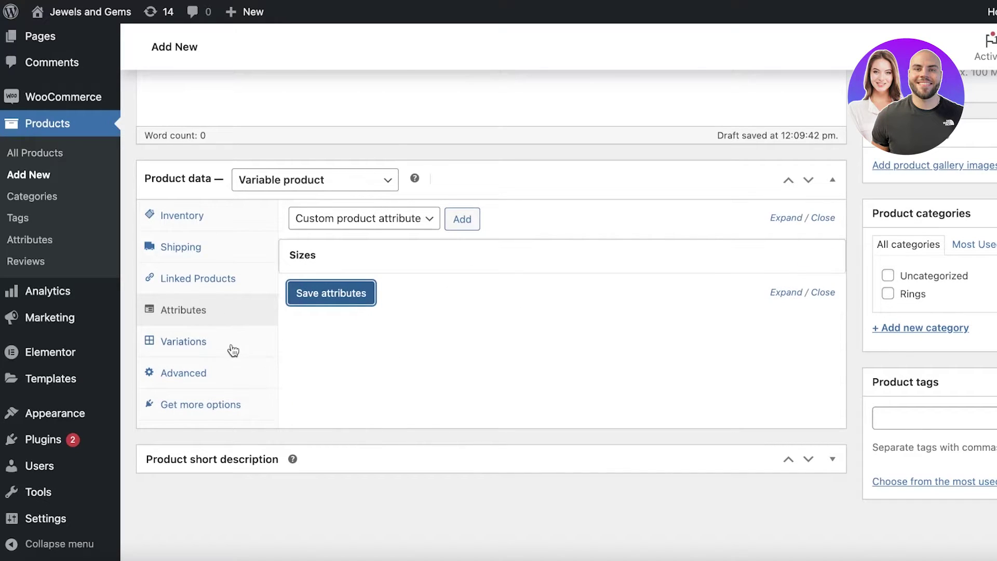
In Variations, add a single new variation instead of creating them from all attributes.
click(229, 342)
click(405, 220)
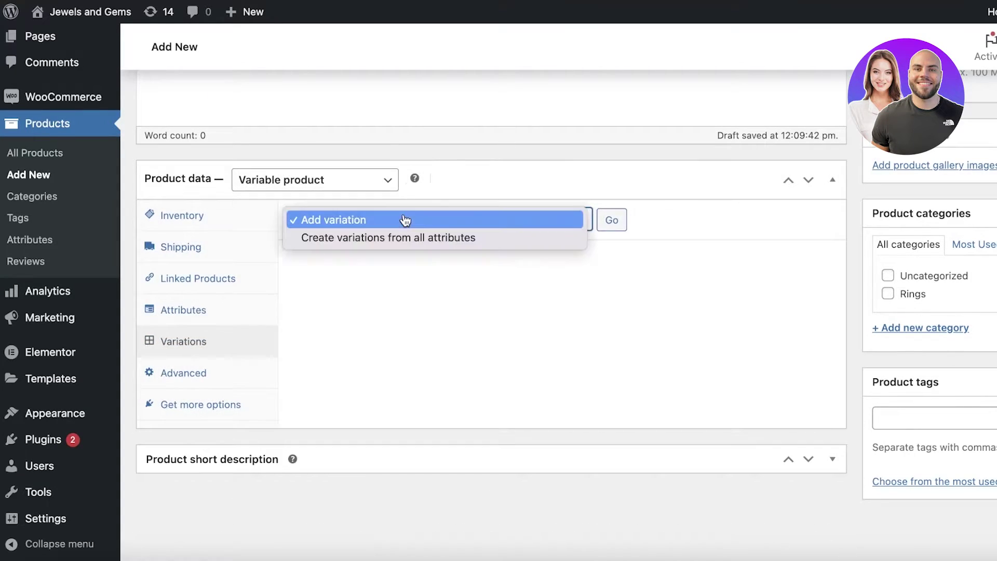
click(374, 244)
click(618, 219)
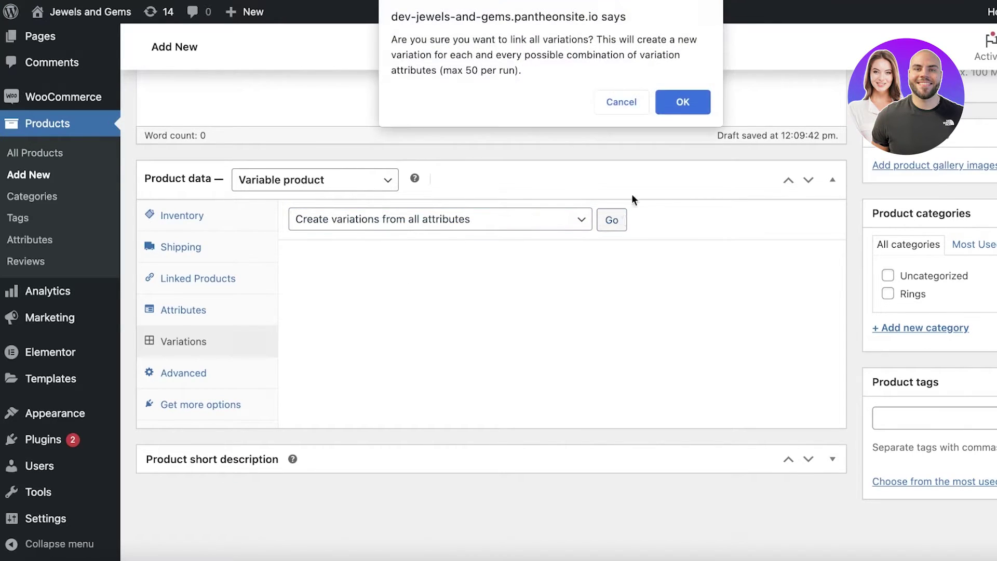
click(631, 102)
click(423, 220)
click(410, 201)
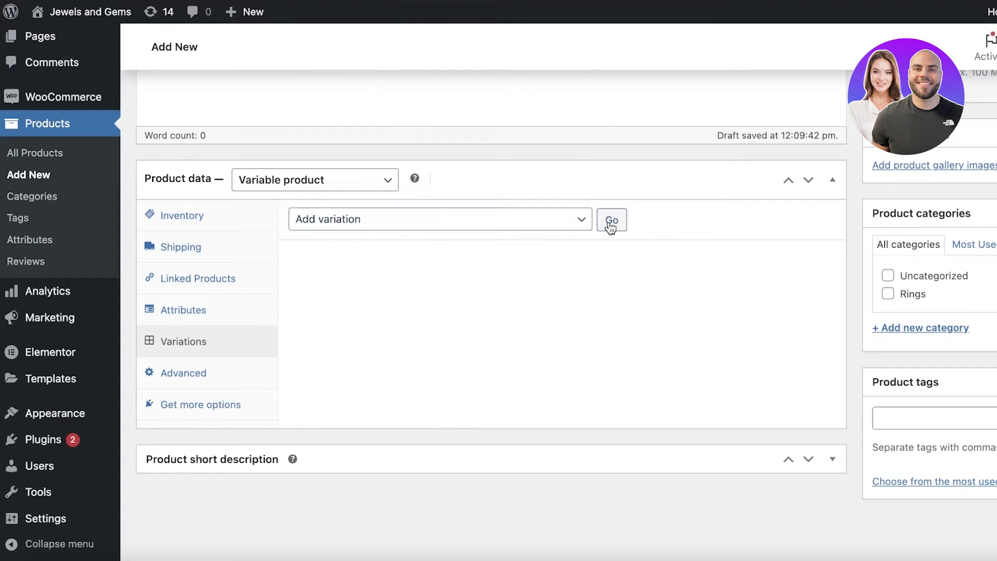
click(609, 220)
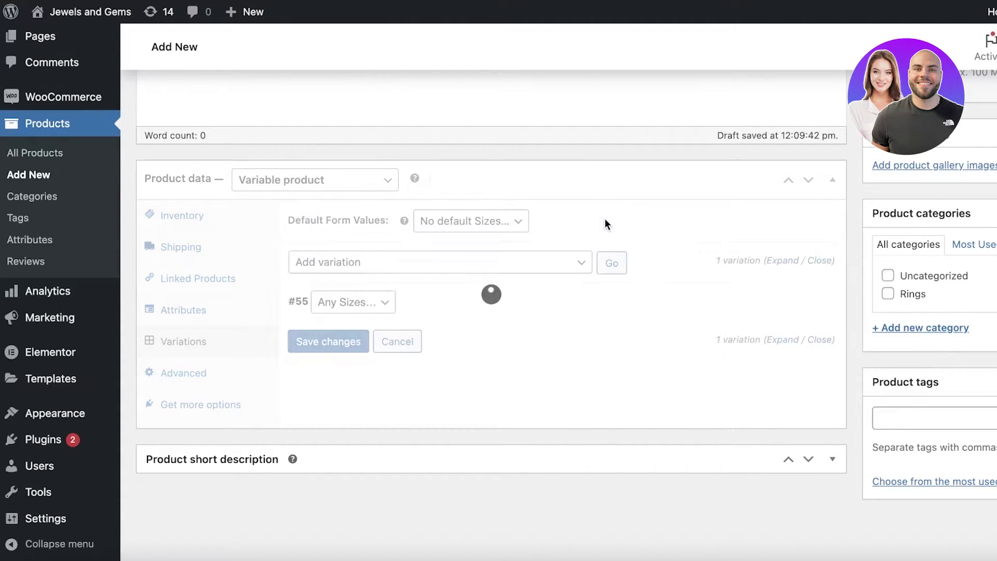
Select the Increase regular prices bulk action for the variations.
click(387, 266)
click(387, 264)
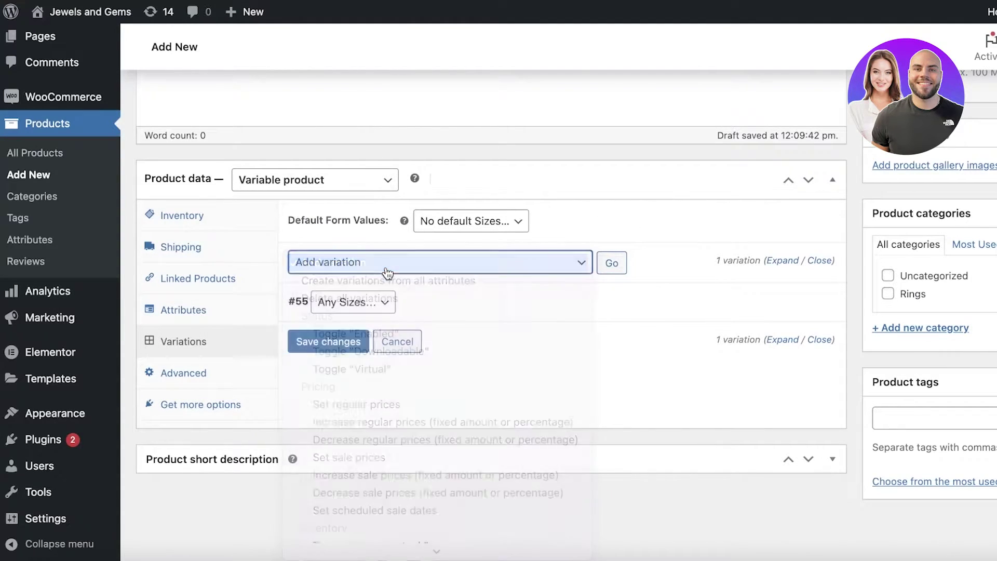
click(359, 302)
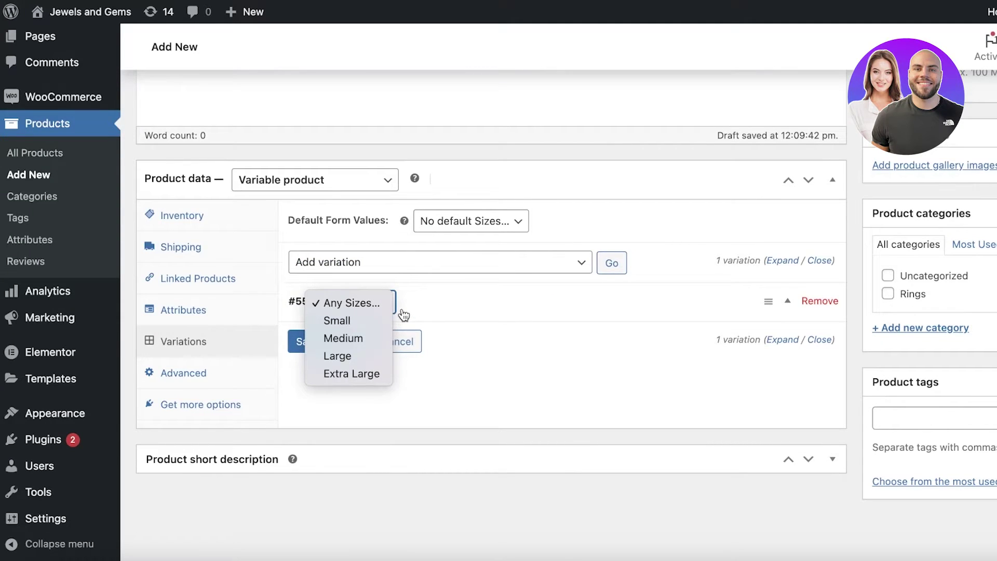
click(542, 286)
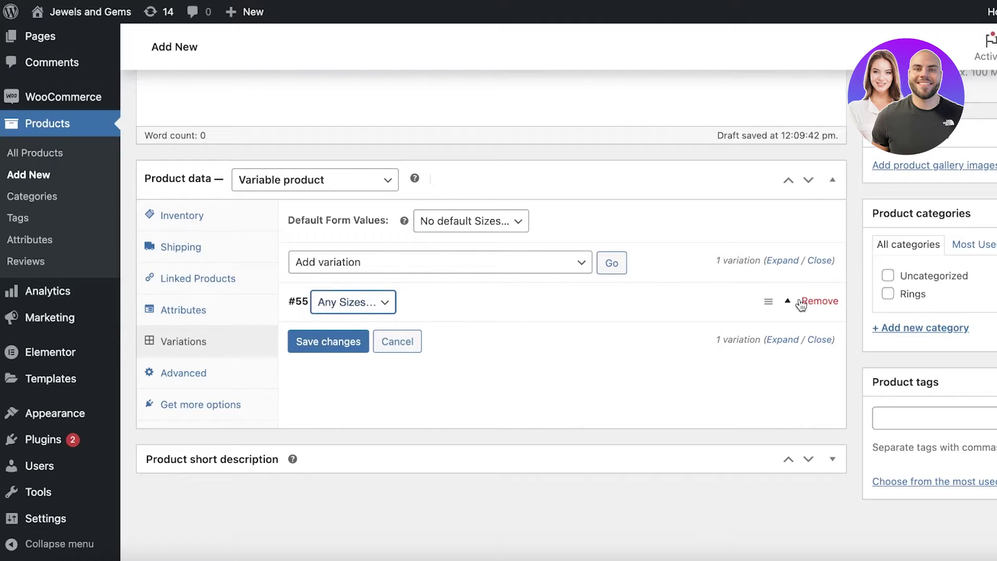
click(545, 262)
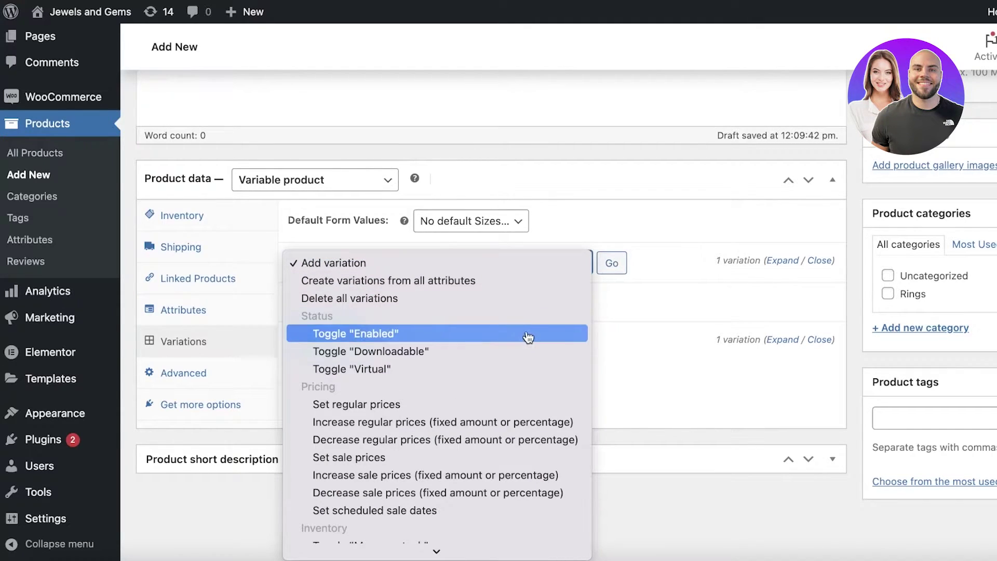
scroll(577, 340, down, 2)
click(633, 330)
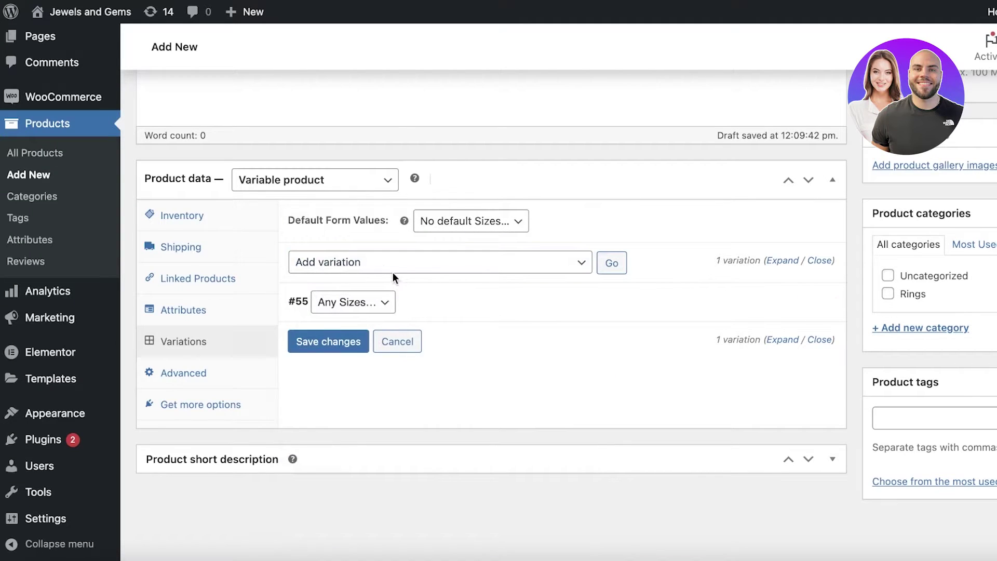
click(400, 266)
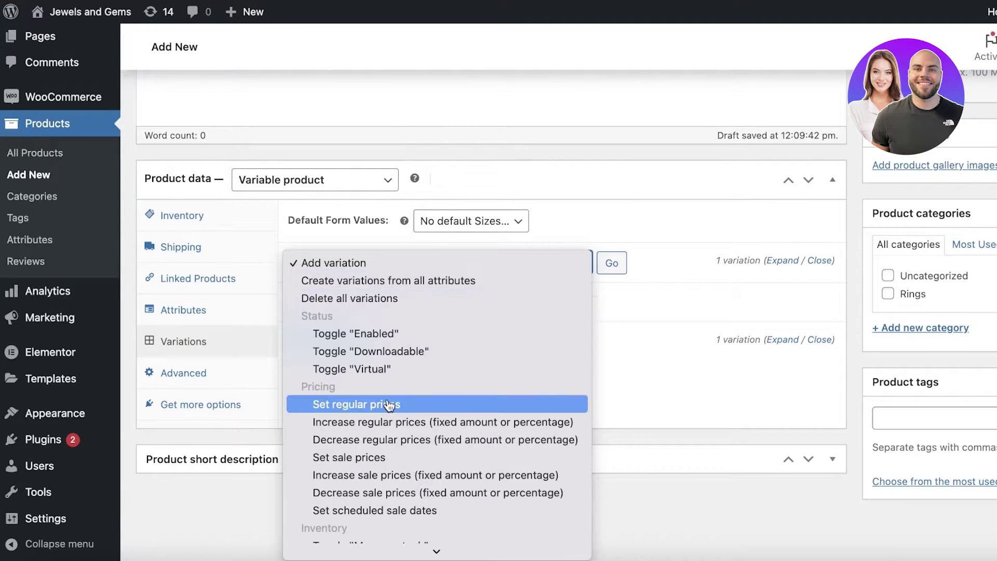
click(392, 422)
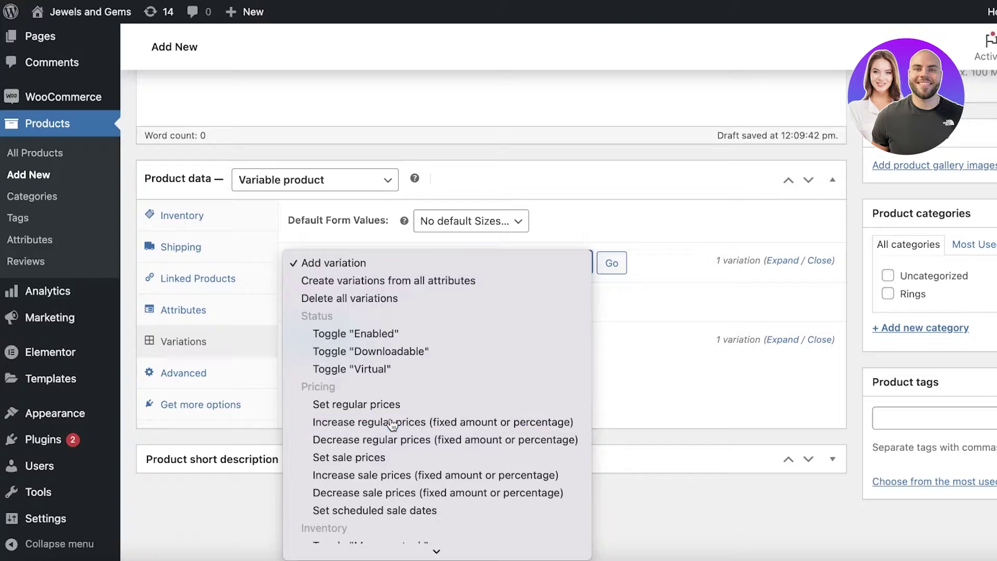
Set the new variation's size to Extra Large and apply the regular price increase.
click(360, 312)
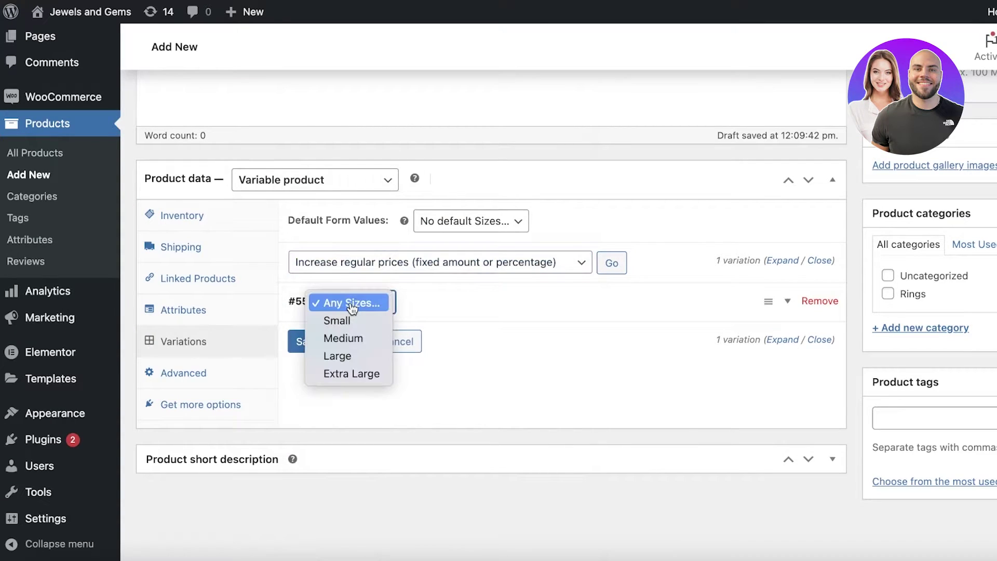
click(345, 321)
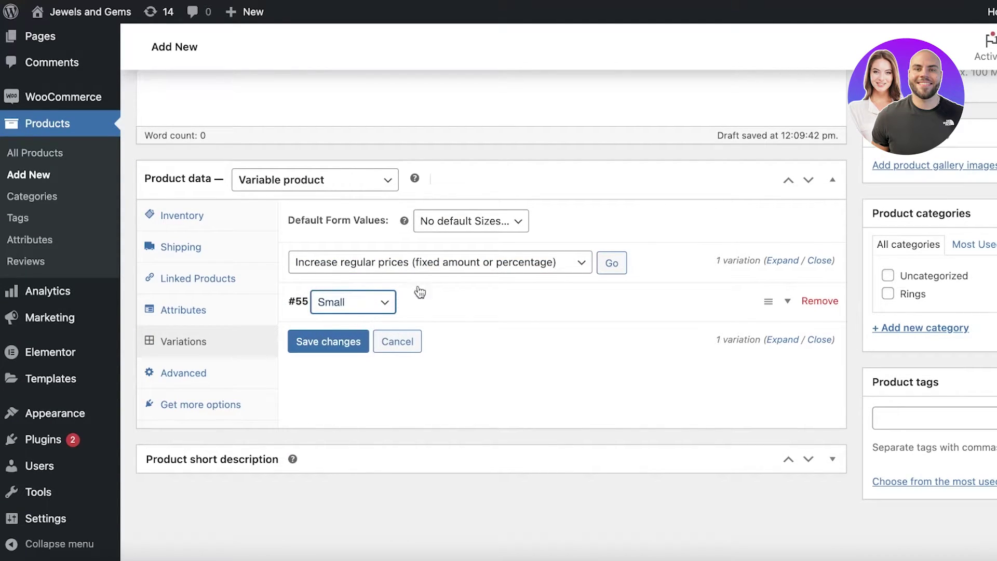
click(383, 302)
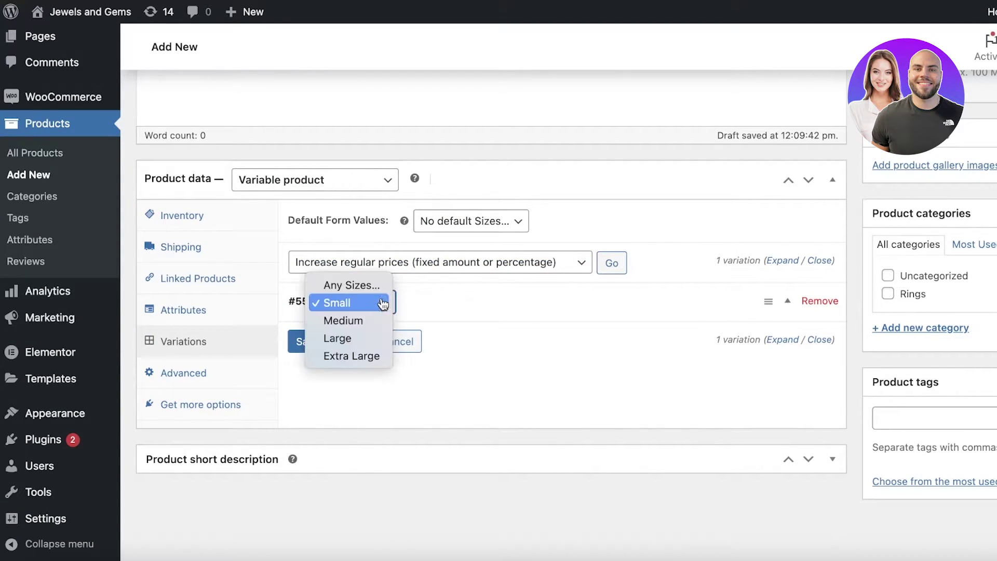
click(341, 356)
click(535, 266)
click(655, 293)
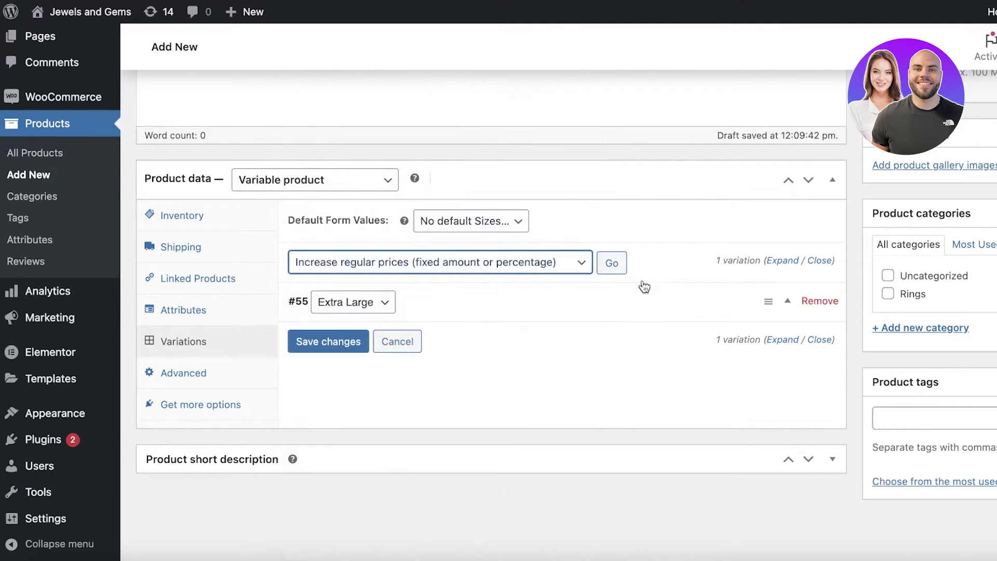
click(621, 261)
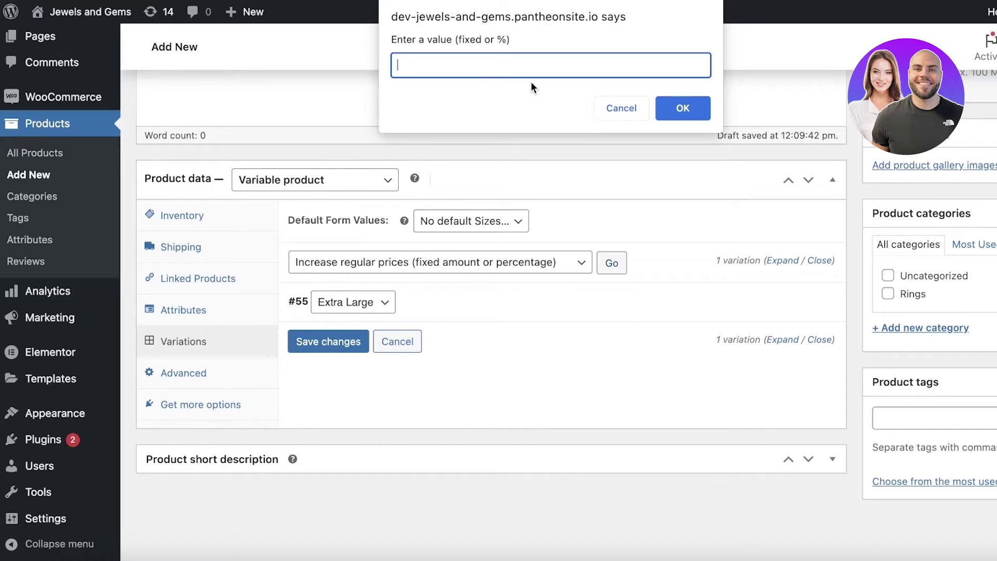
text(20)
click(688, 111)
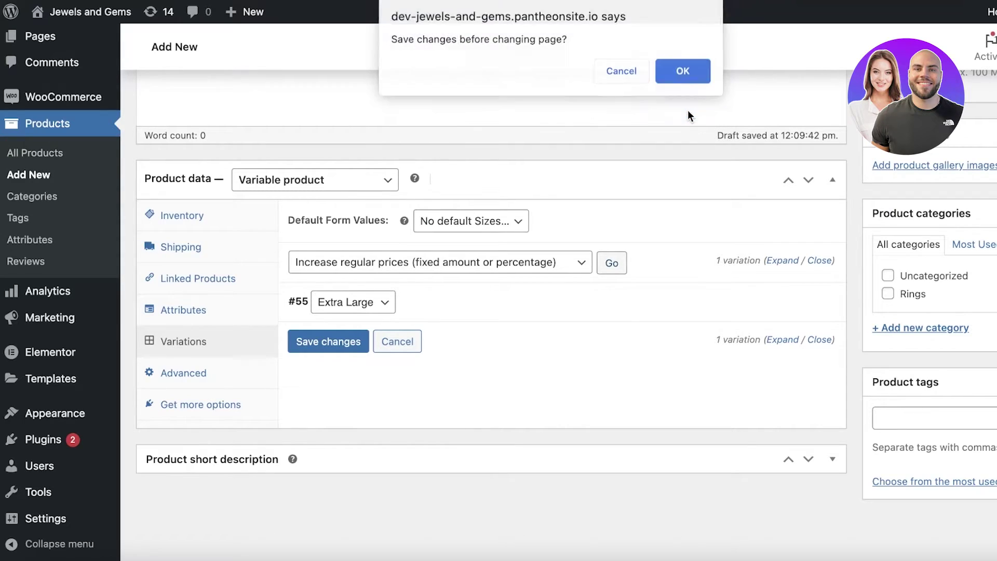
click(691, 77)
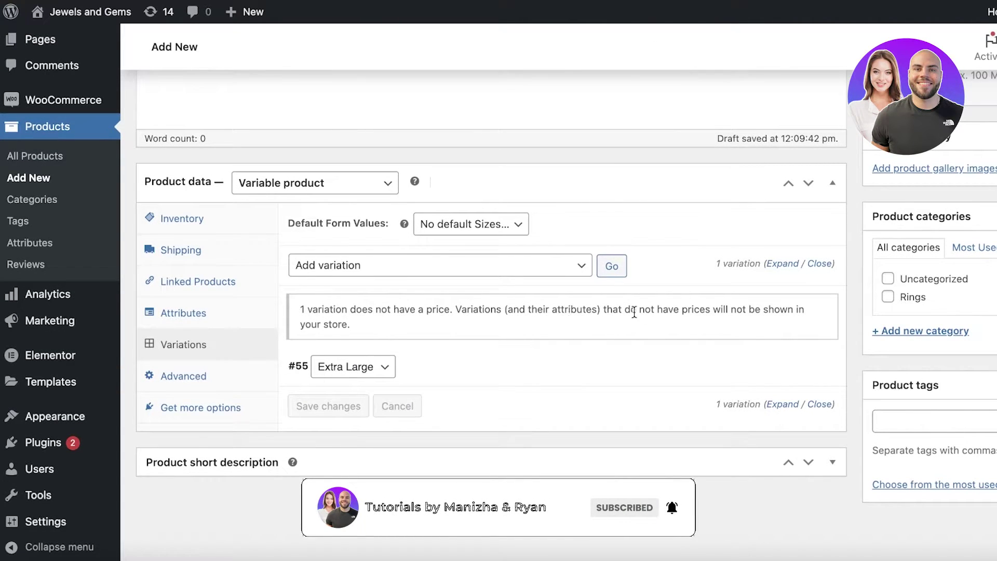
scroll(634, 313, up, 8)
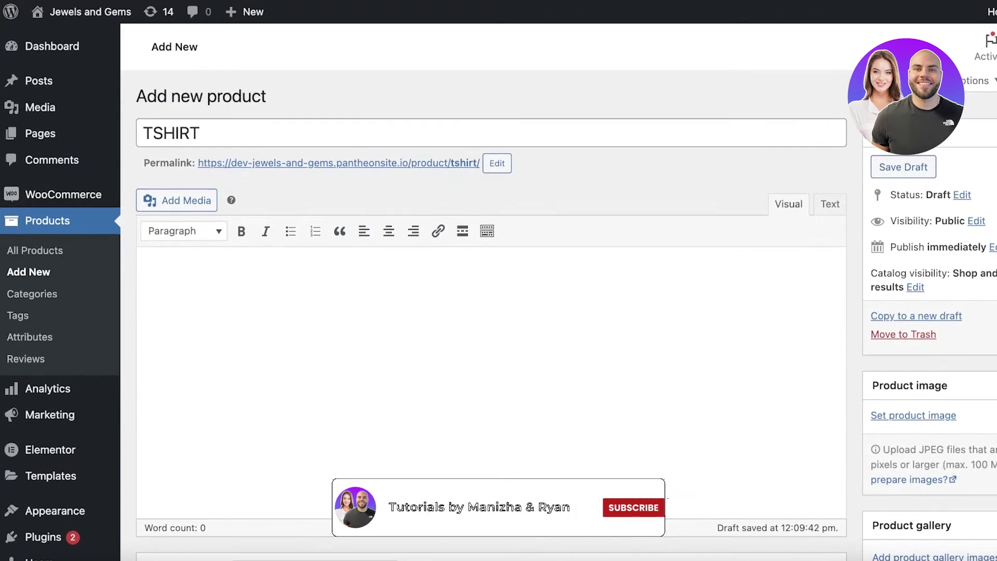
scroll(908, 313, down, 8)
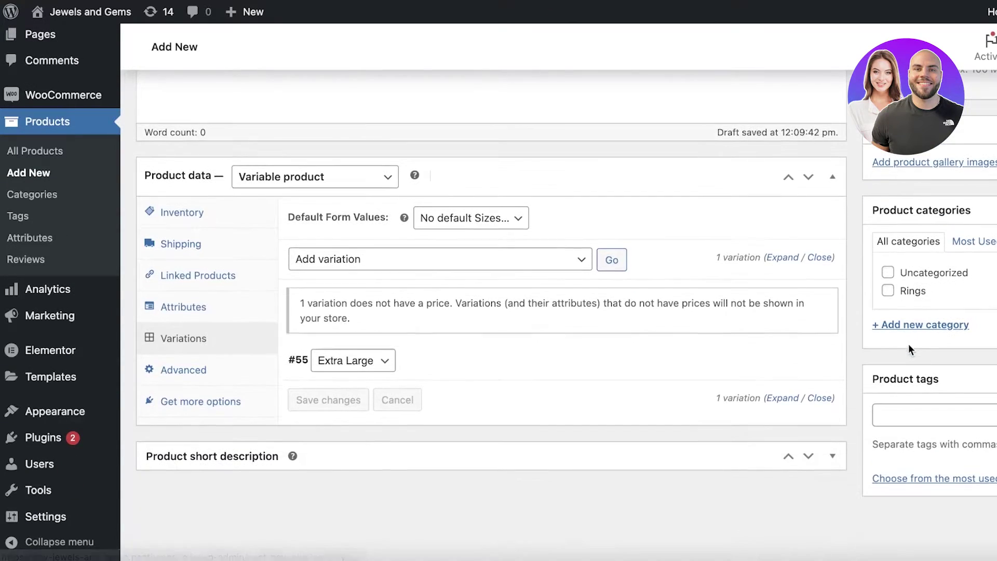
scroll(363, 378, up, 8)
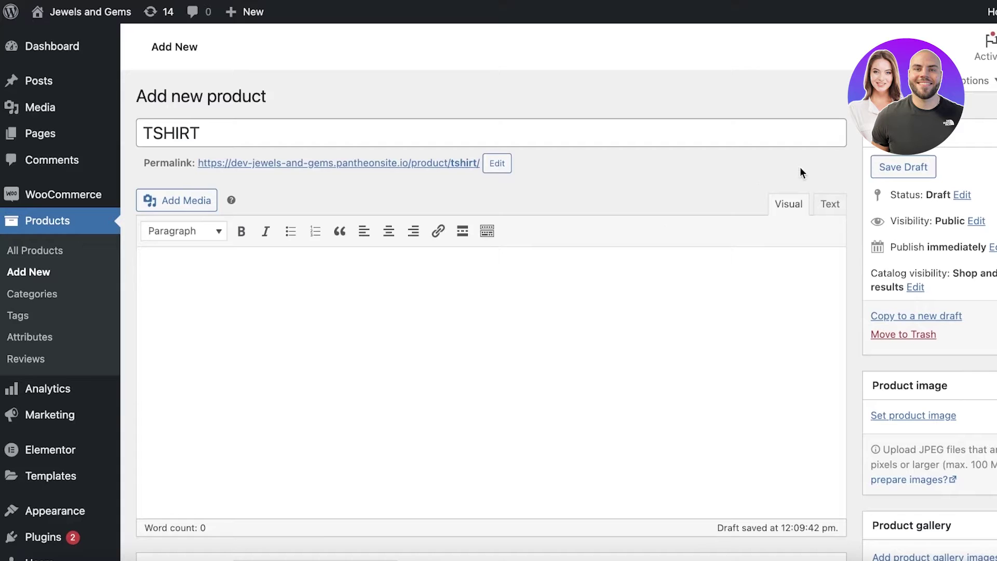
scroll(800, 172, down, 8)
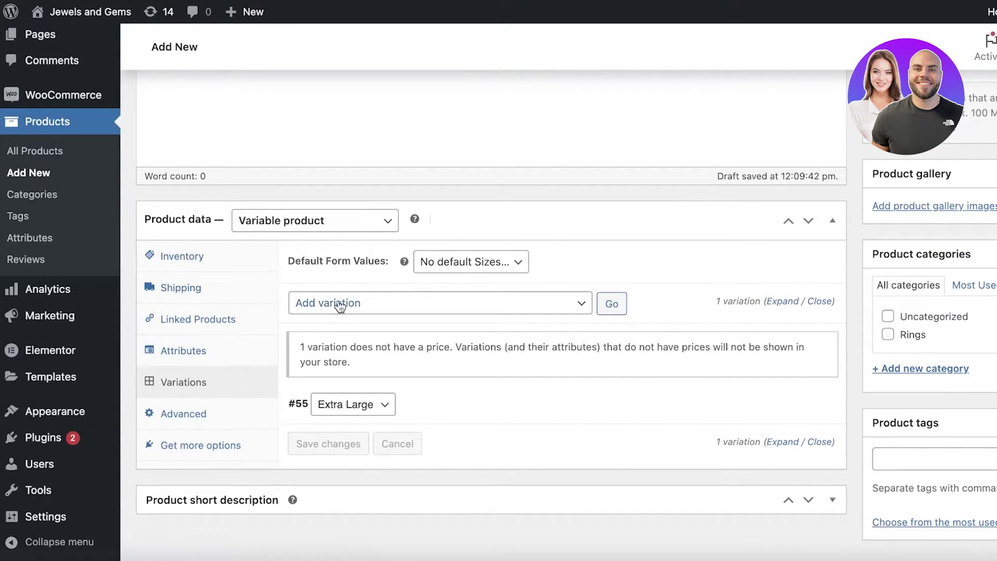
click(457, 263)
Expand variation #55 (Extra Large), enter a regular price of 30, and save the changes.
click(459, 262)
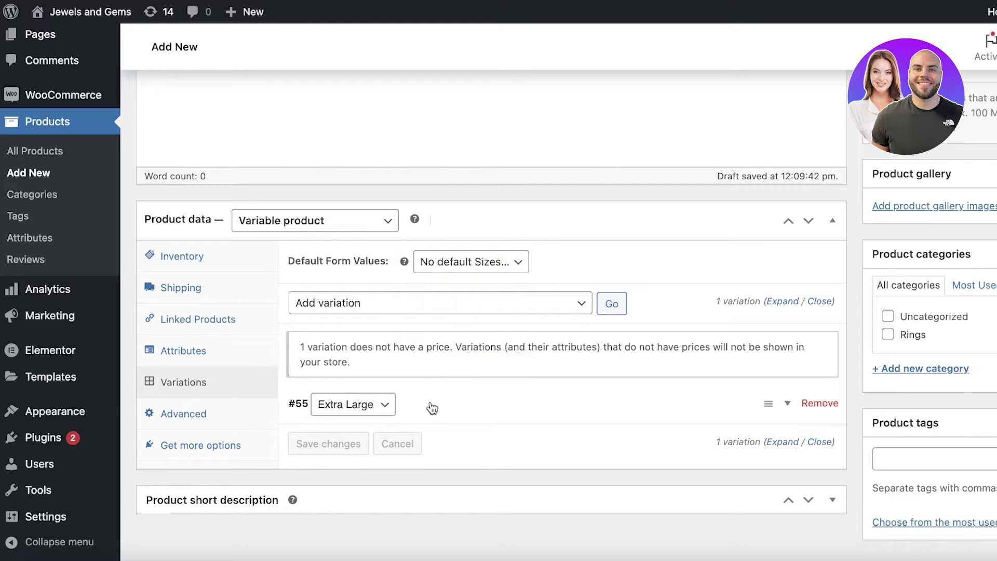
click(435, 406)
scroll(437, 319, down, 6)
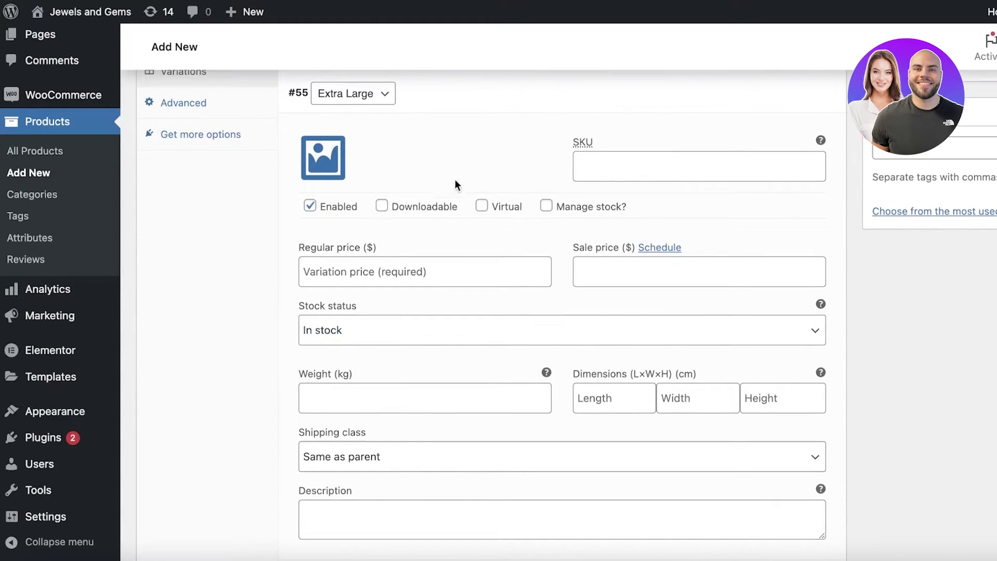
scroll(415, 171, up, 1)
click(670, 312)
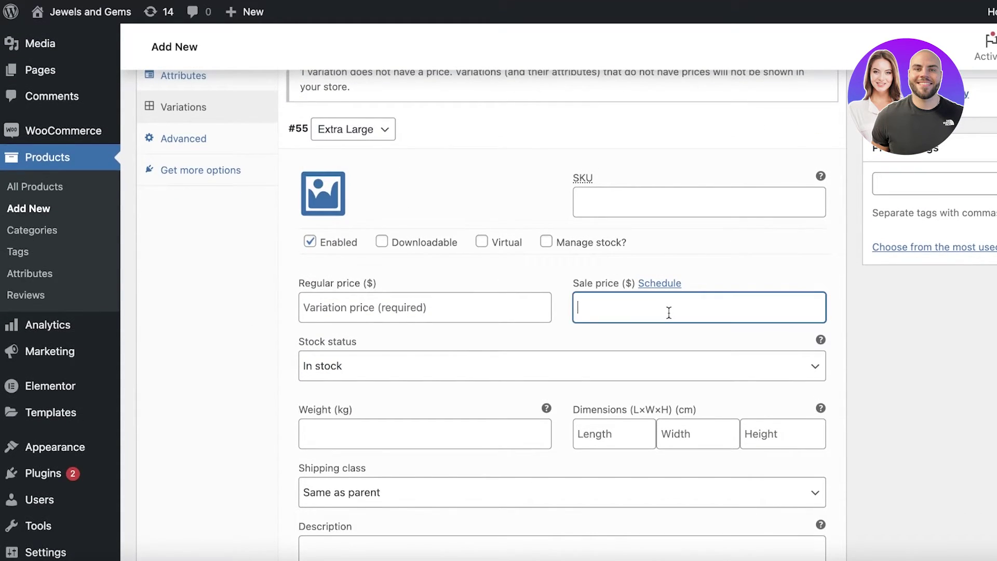
click(390, 312)
text(30)
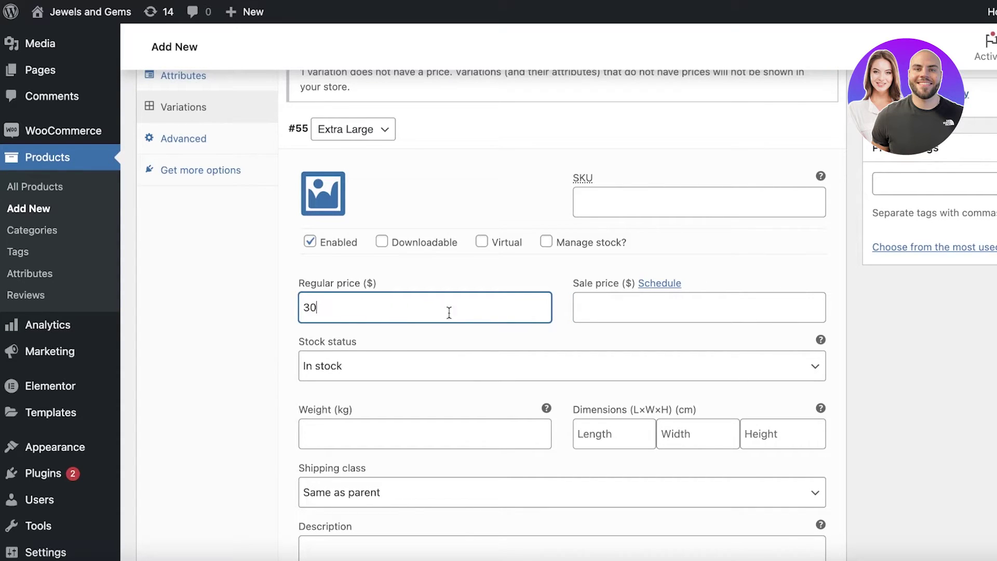
click(640, 307)
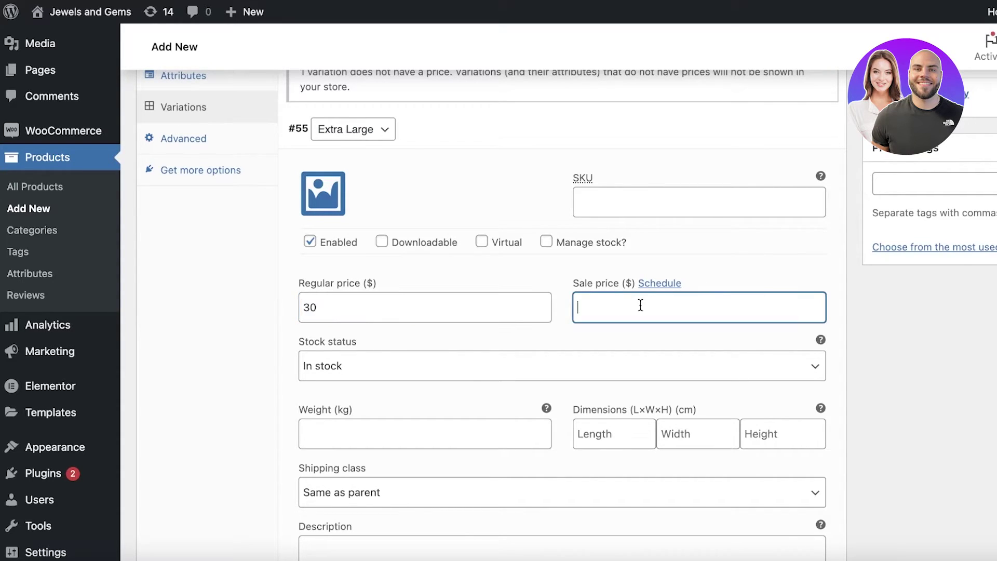
click(249, 305)
scroll(396, 152, down, 4)
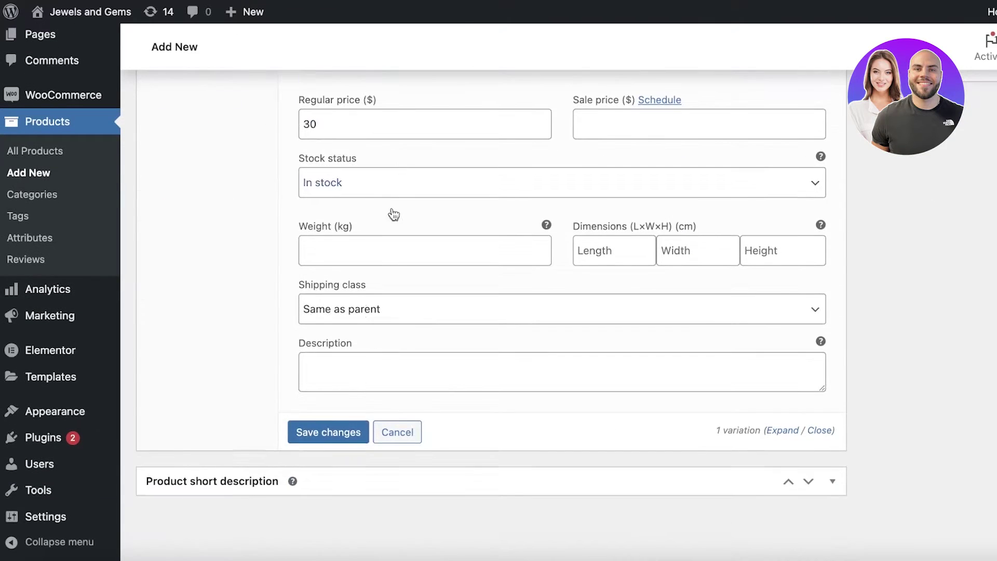
click(332, 431)
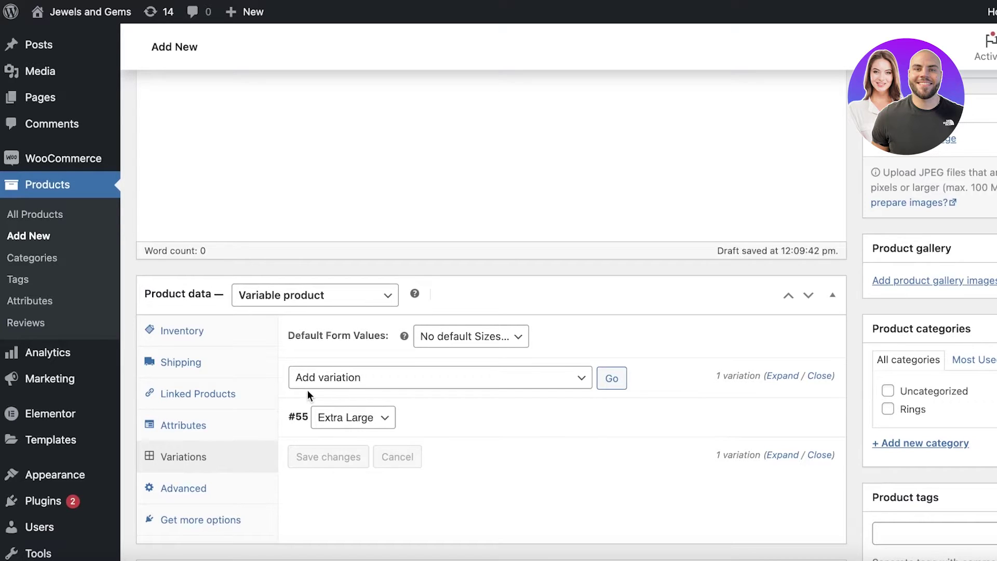
click(470, 340)
click(461, 339)
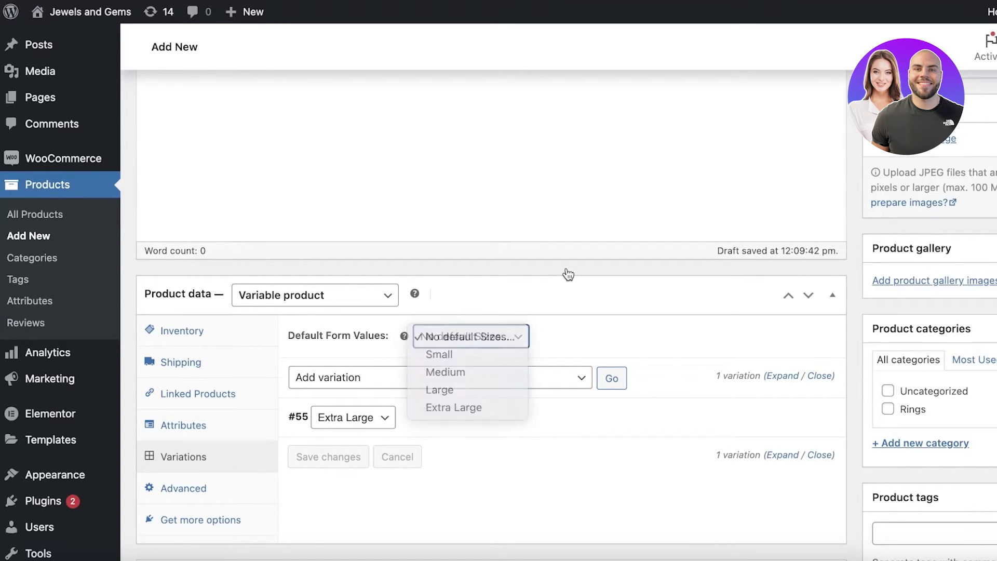
click(205, 331)
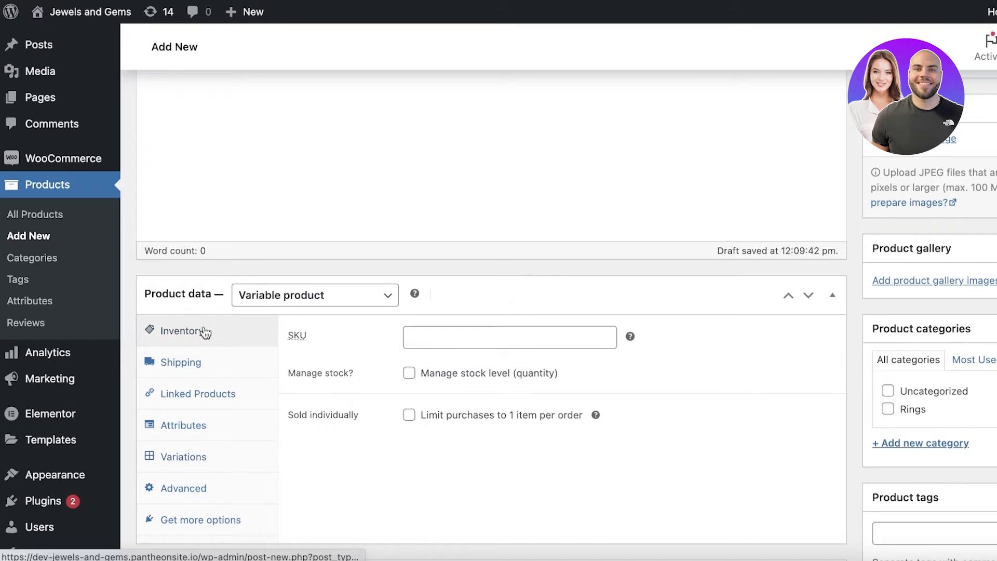
click(197, 361)
click(196, 391)
click(193, 417)
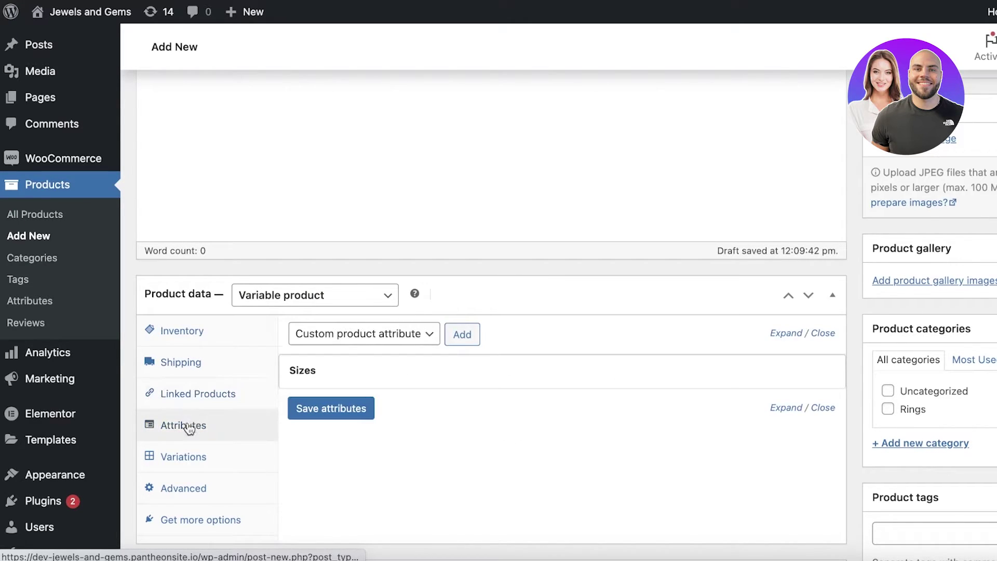
click(188, 456)
click(201, 431)
scroll(445, 372, down, 3)
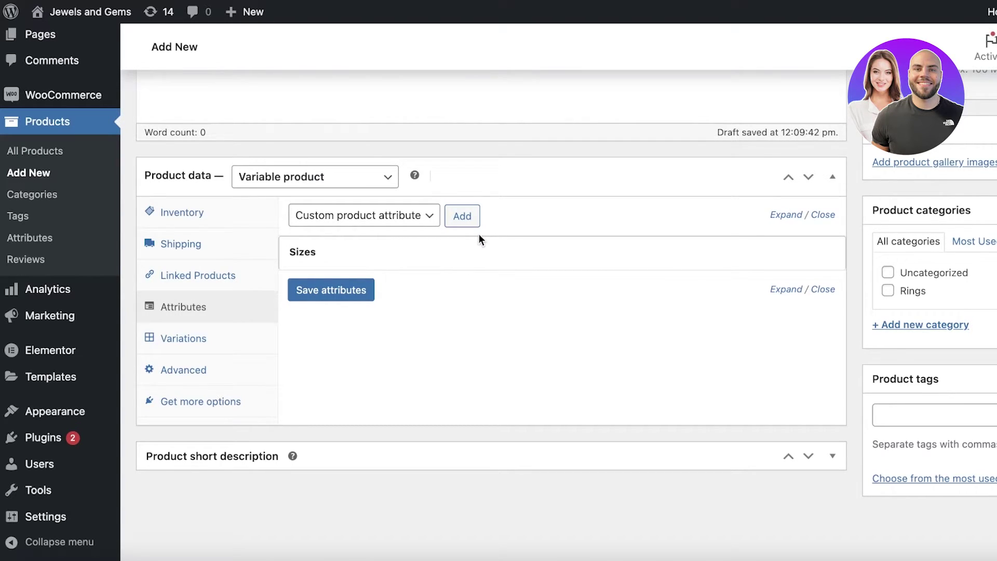
mouse_move(475, 248)
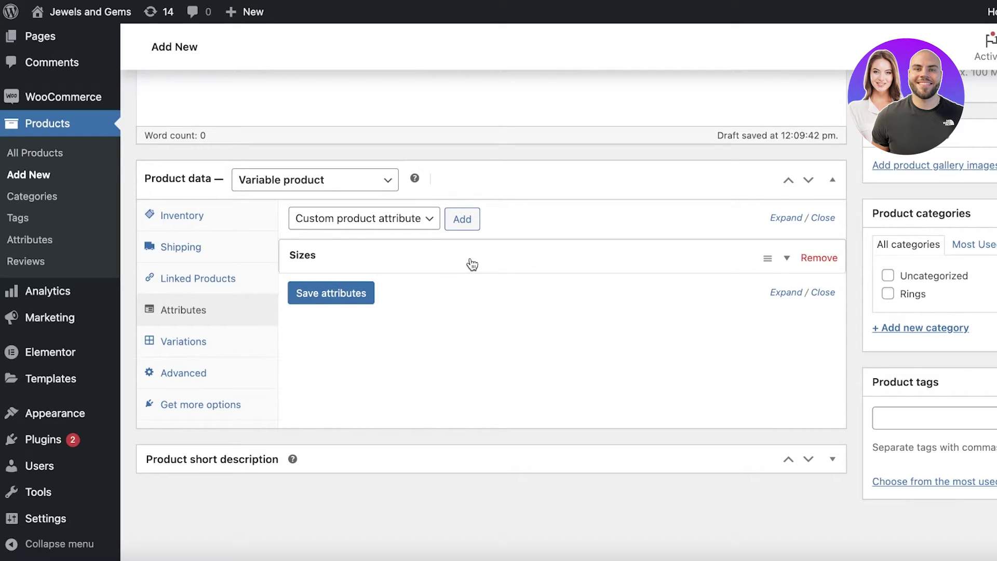
click(190, 342)
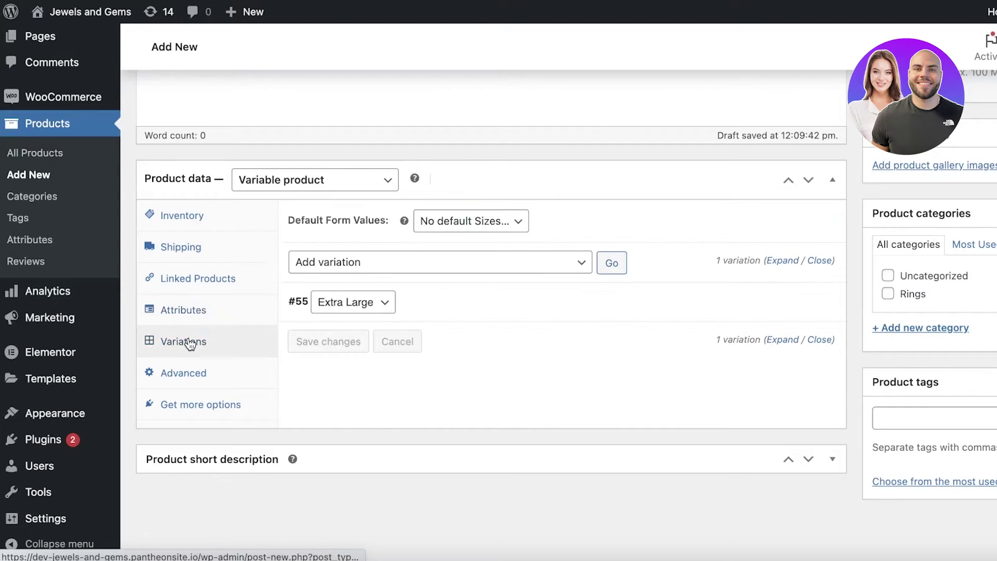
click(464, 263)
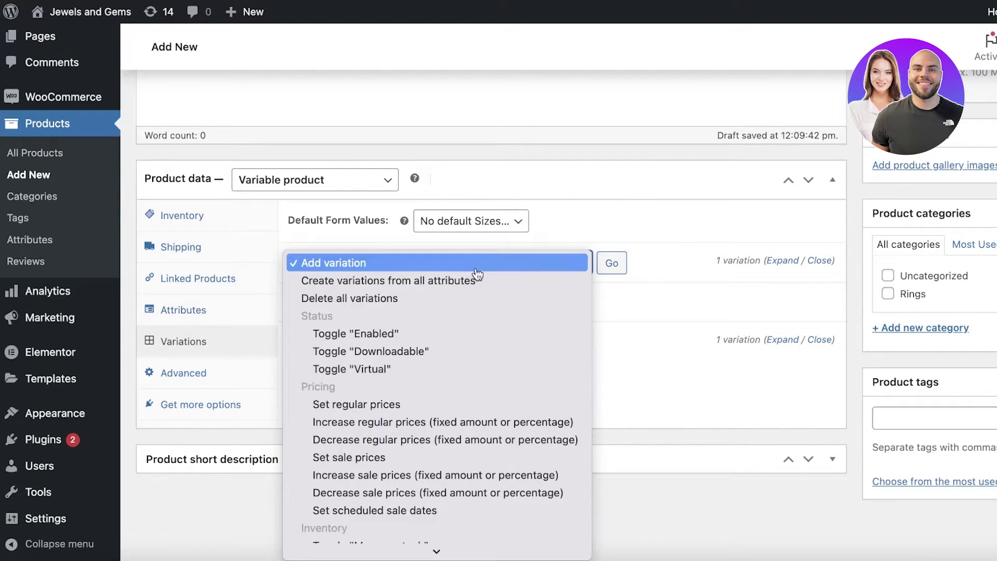
scroll(642, 387, down, 3)
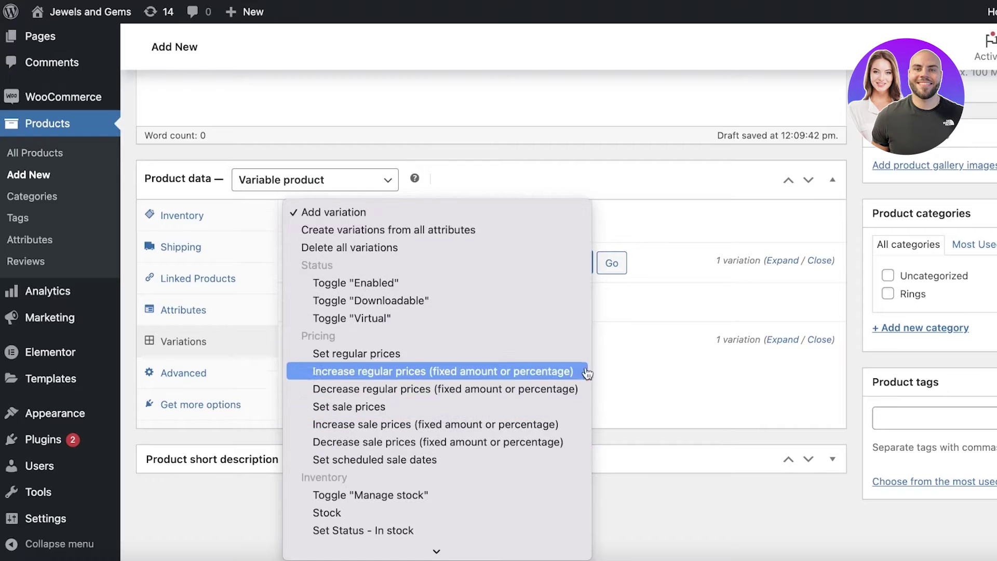
click(657, 369)
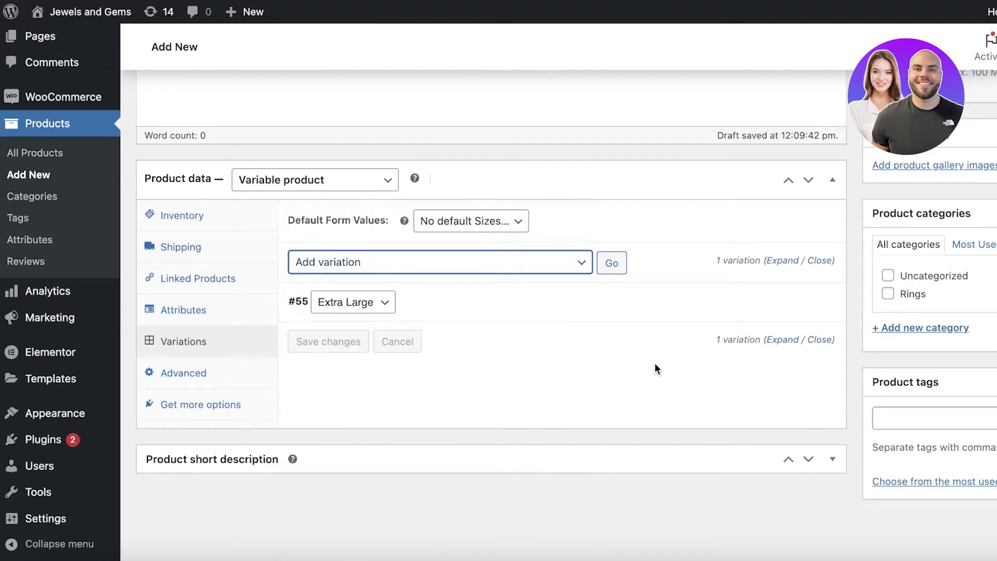
mouse_move(418, 290)
scroll(418, 290, up, 8)
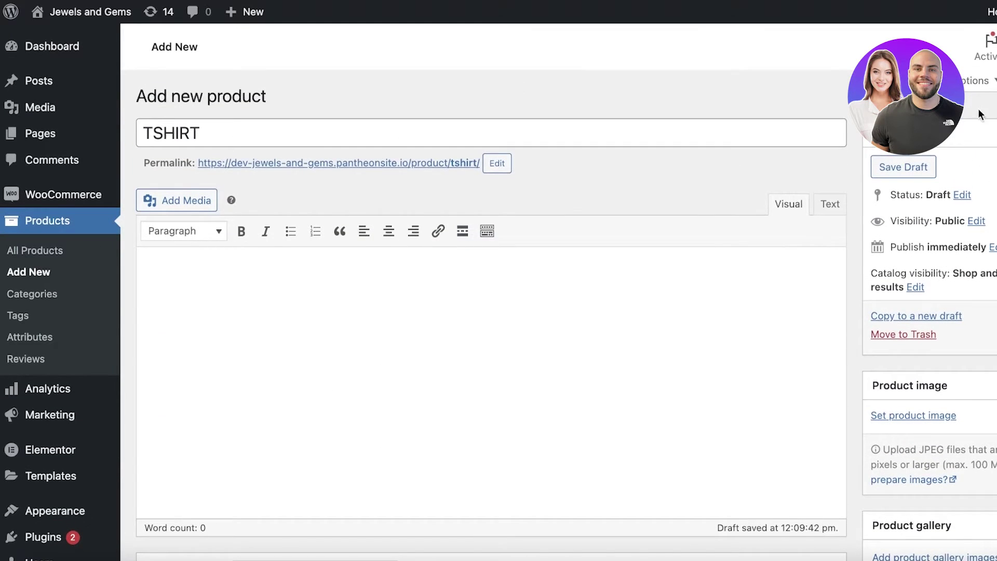
scroll(771, 366, down, 8)
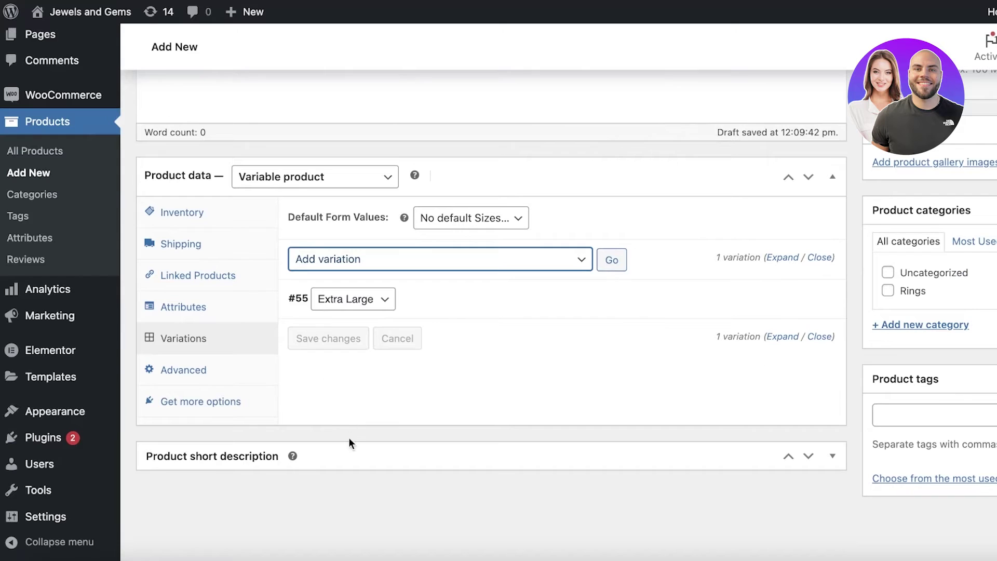
click(343, 452)
scroll(383, 358, down, 3)
scroll(383, 358, up, 10)
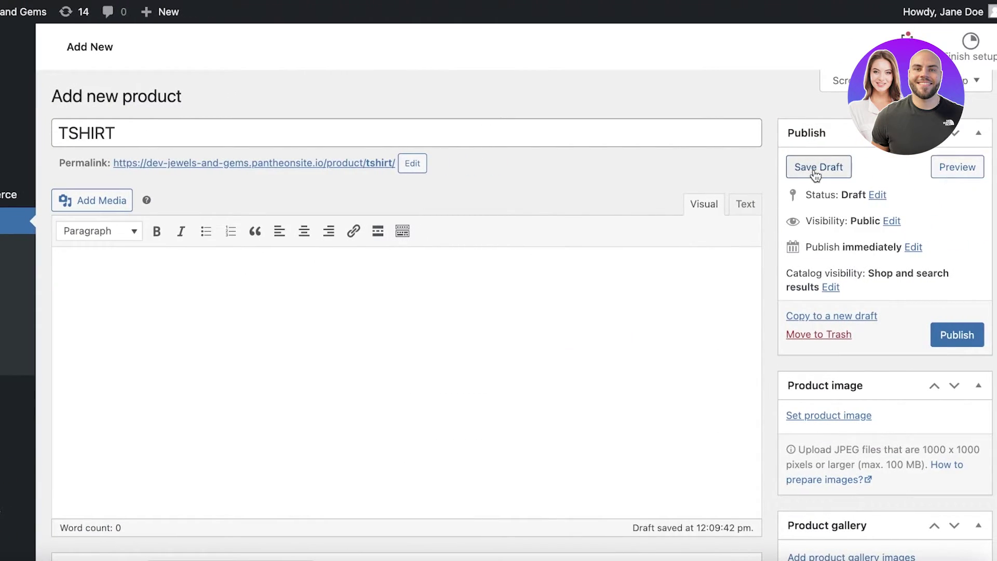
click(956, 335)
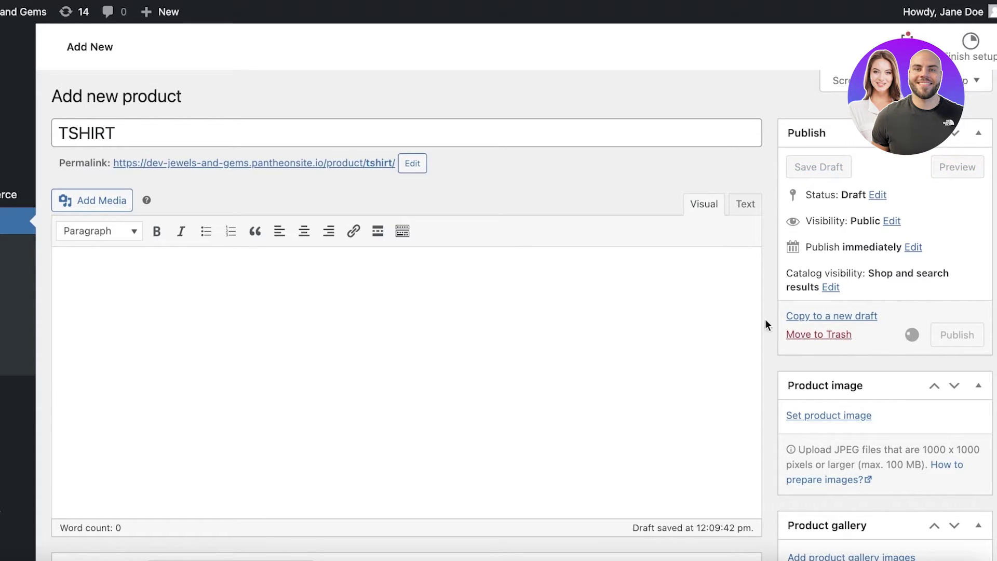
scroll(767, 321, down, 3)
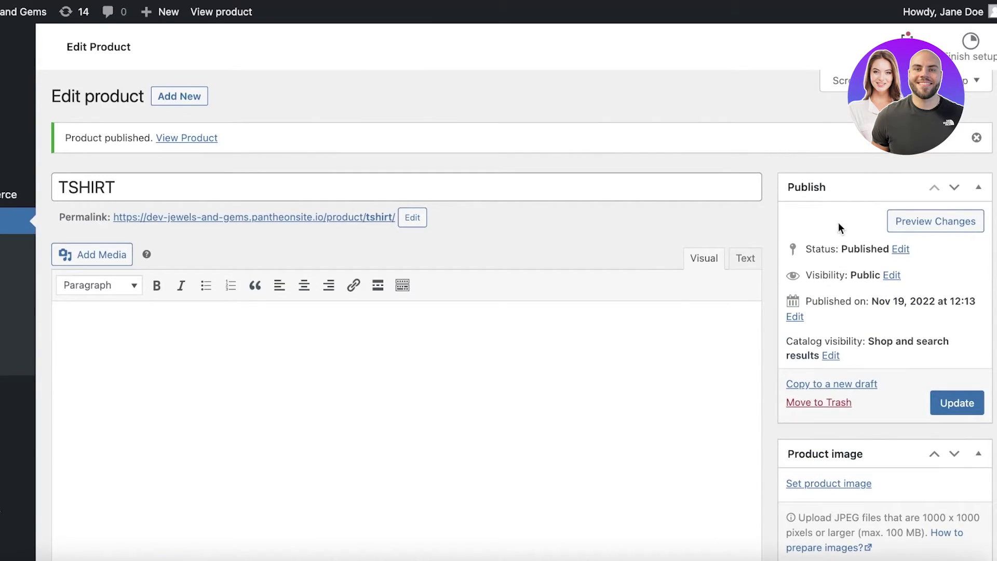
scroll(843, 238, down, 10)
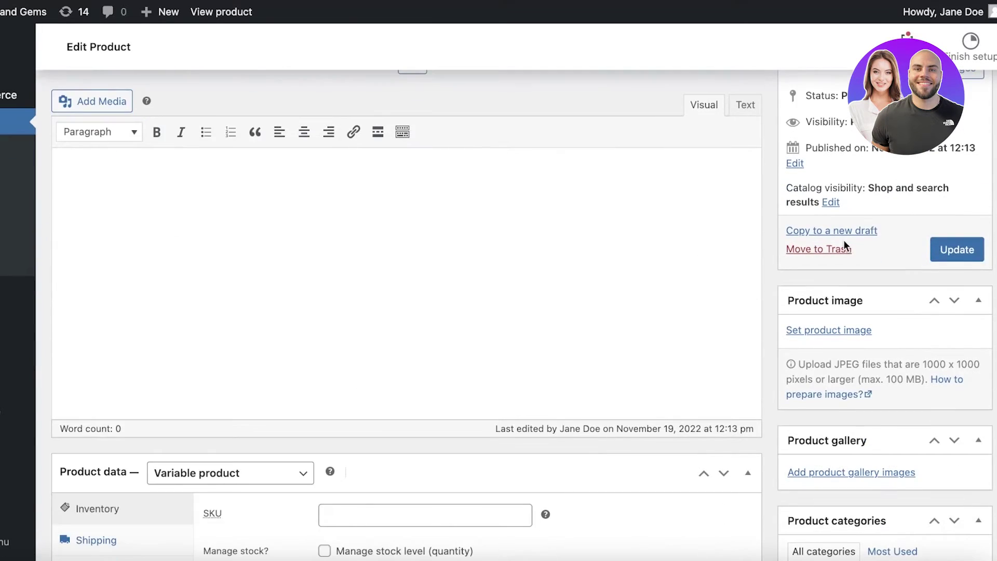
scroll(669, 204, up, 8)
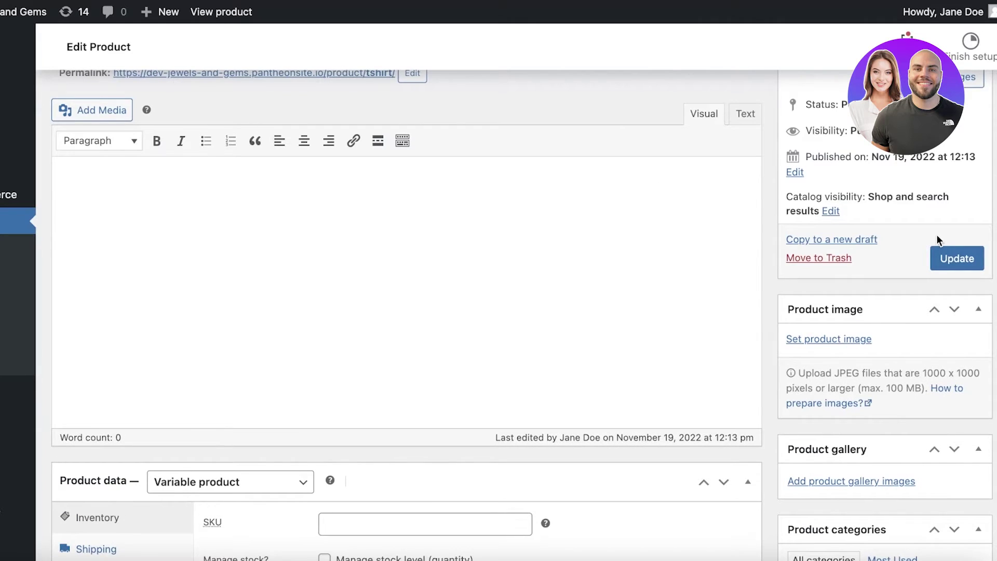
scroll(581, 247, up, 3)
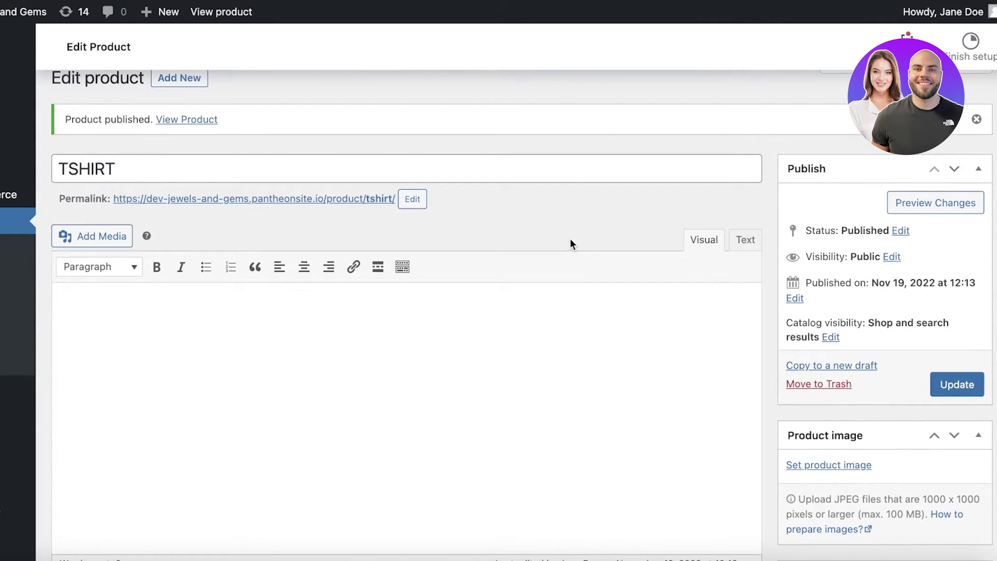
scroll(570, 239, down, 12)
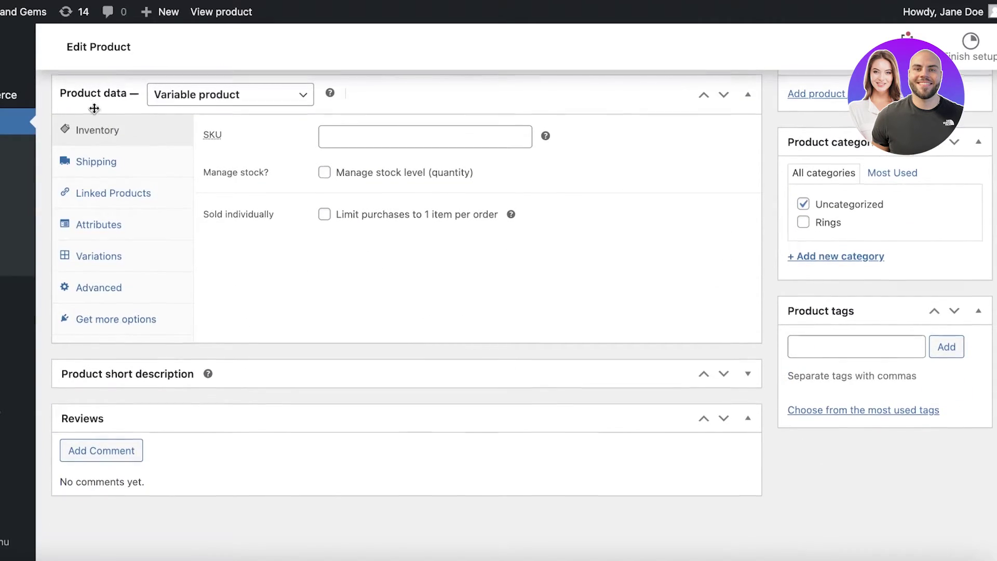
scroll(99, 218, up, 3)
In the Variations tab, run the 'Set regular prices' bulk action.
click(95, 321)
click(109, 379)
click(109, 363)
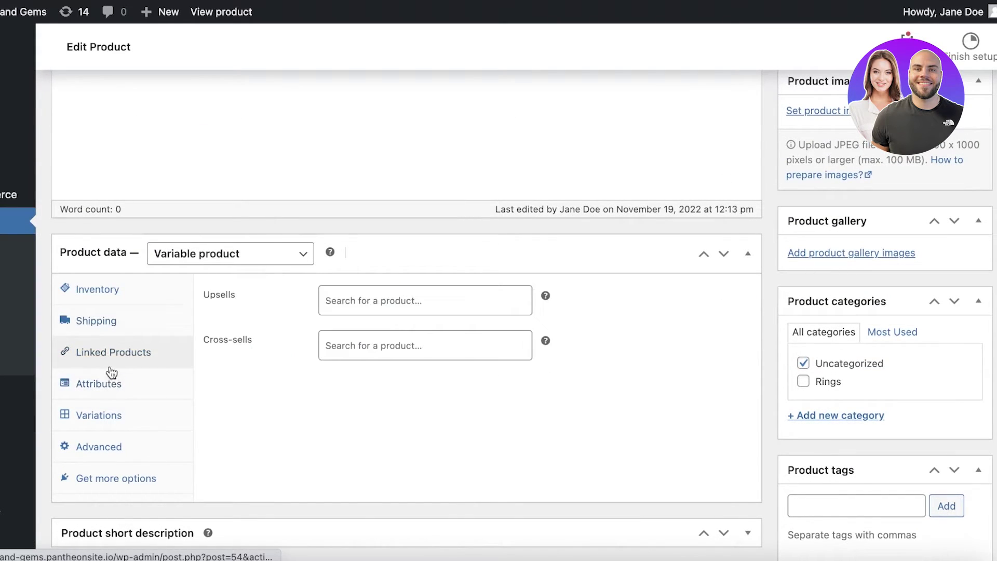
click(110, 387)
click(99, 405)
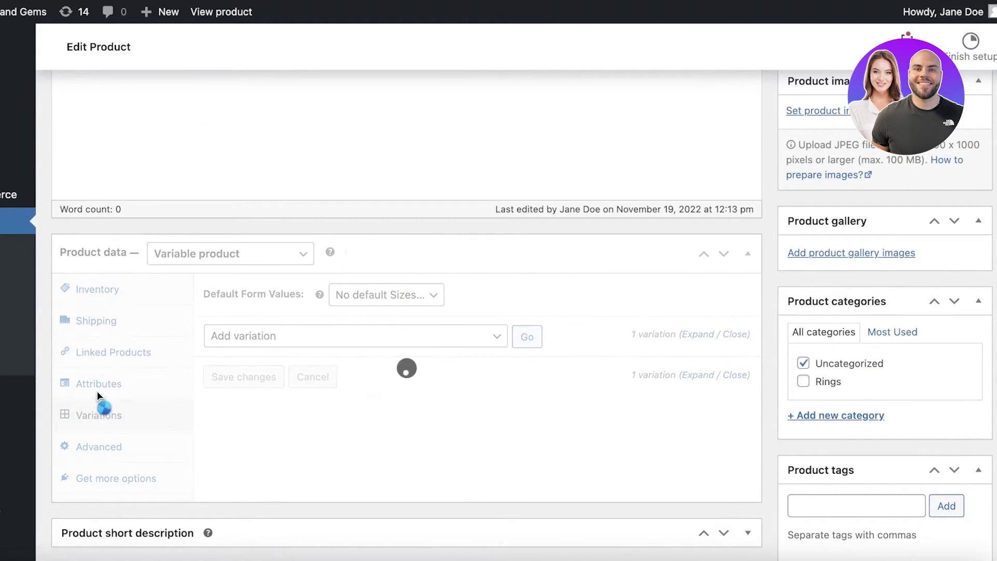
click(332, 342)
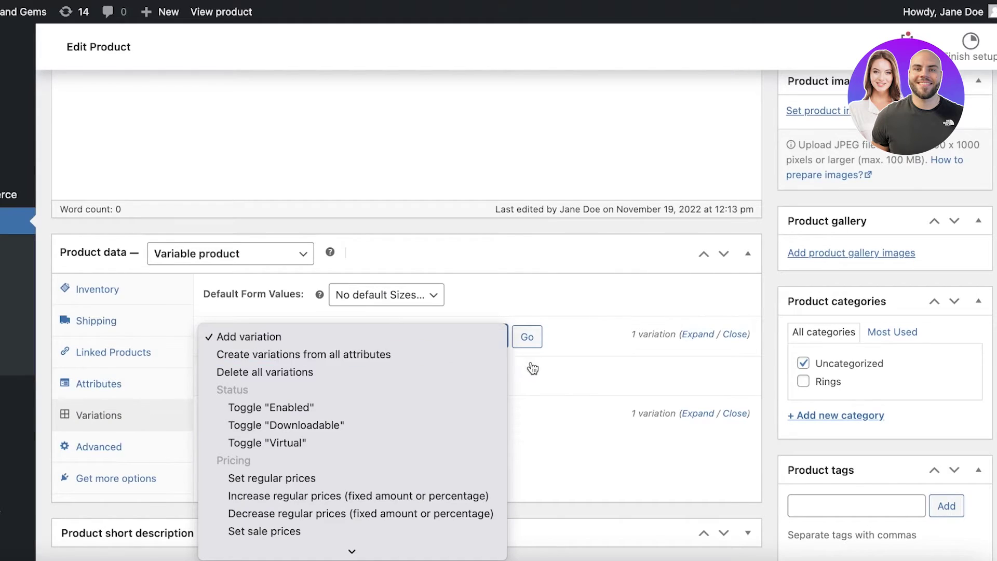
click(588, 403)
click(331, 325)
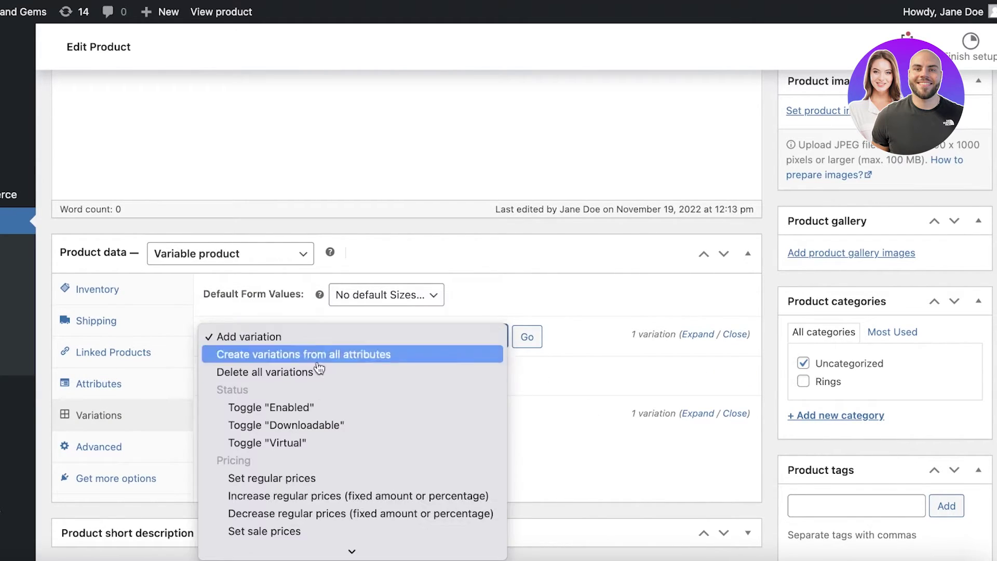
click(273, 473)
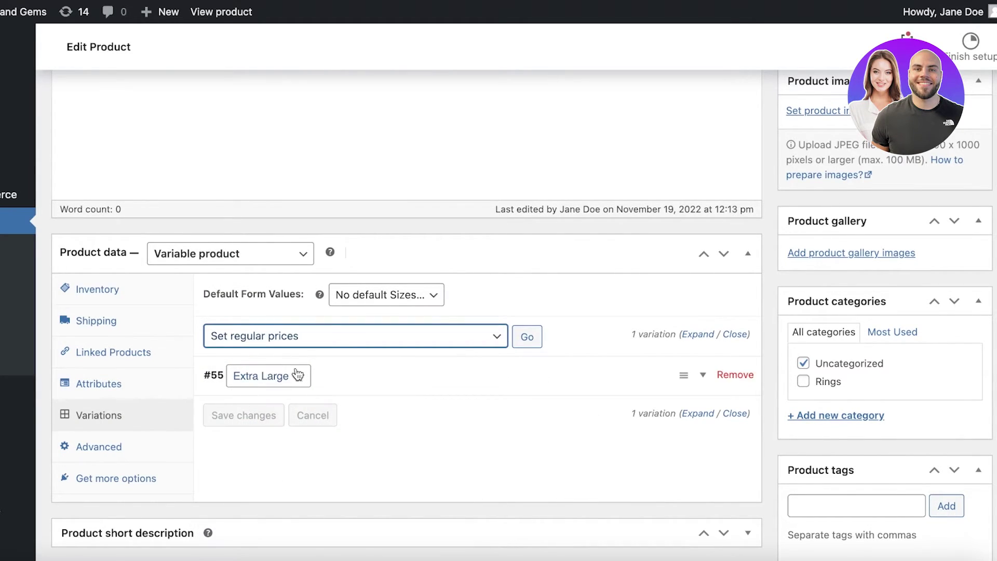
click(526, 337)
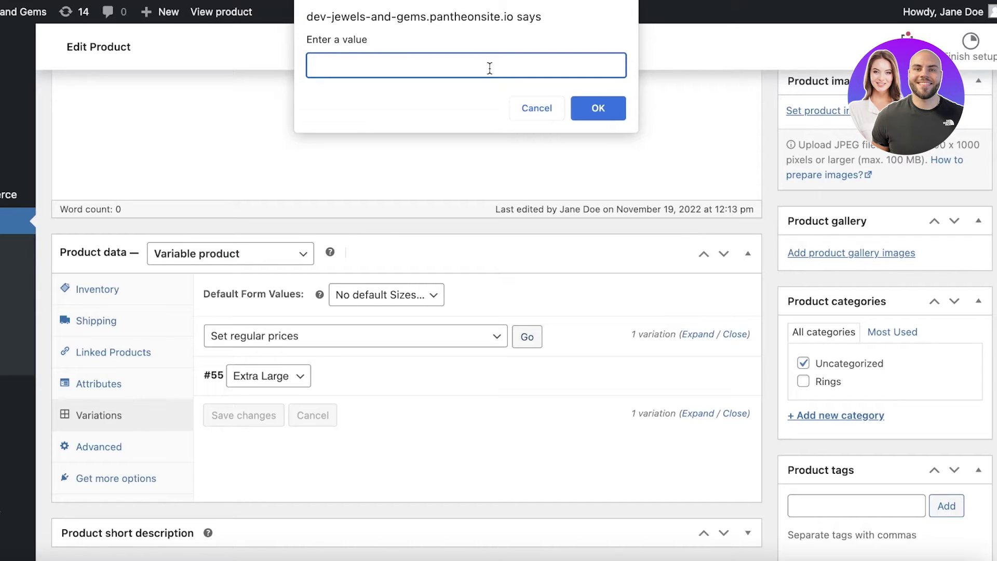
Confirm the $20.00 regular price, keep the variation's size as Extra Large, and update TSHIRT.
click(597, 108)
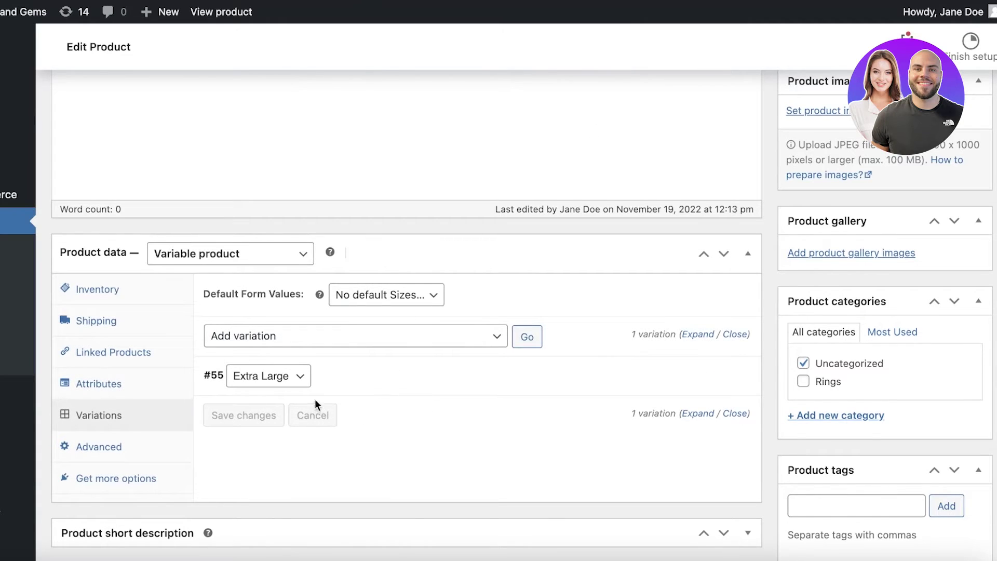
scroll(458, 312, down, 3)
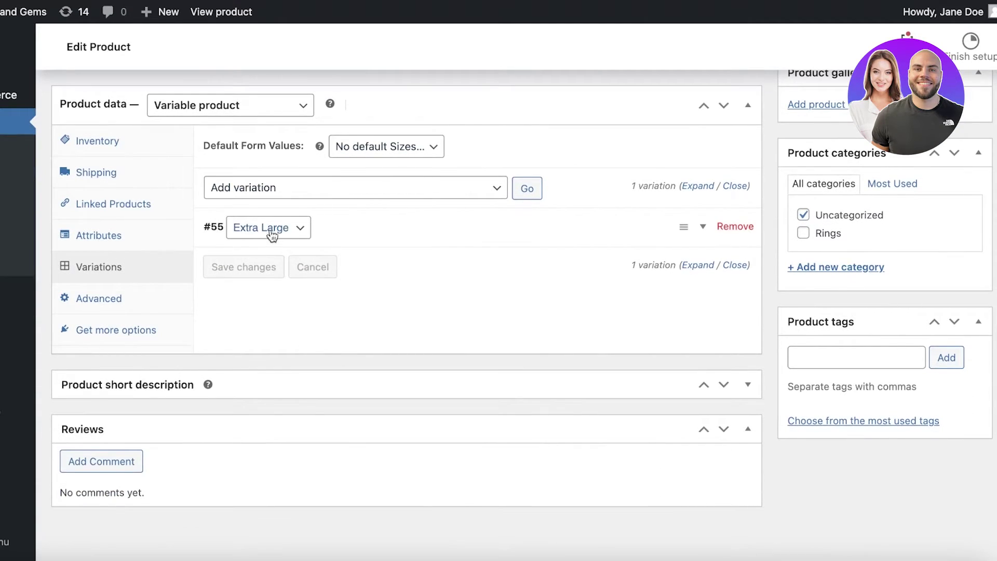
scroll(563, 170, up, 3)
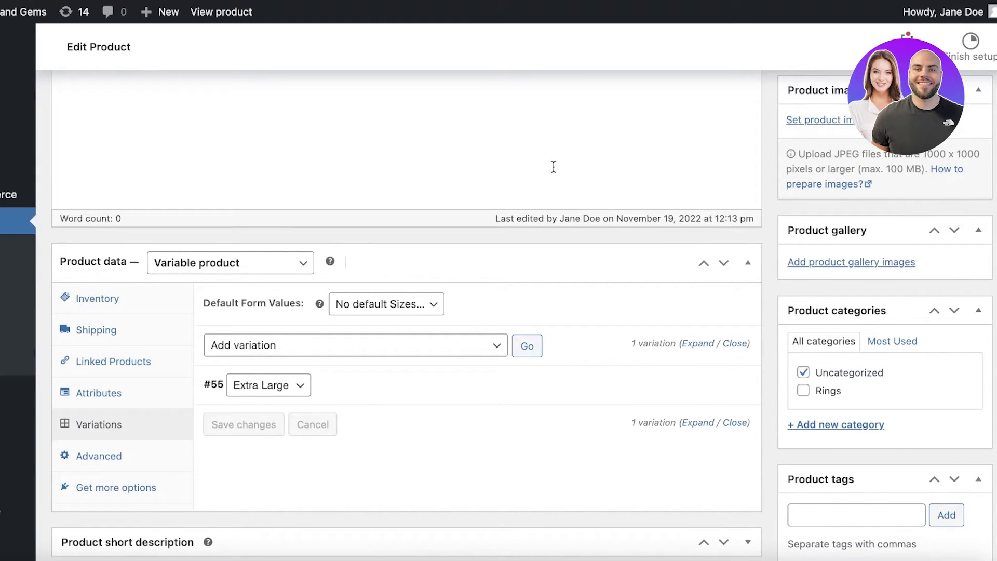
scroll(372, 313, down, 3)
click(280, 231)
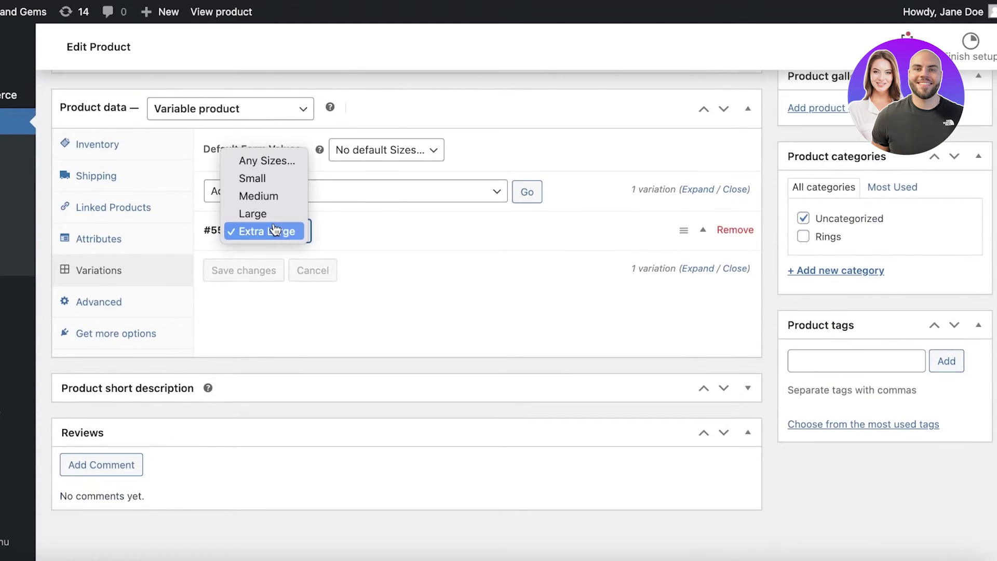
click(436, 301)
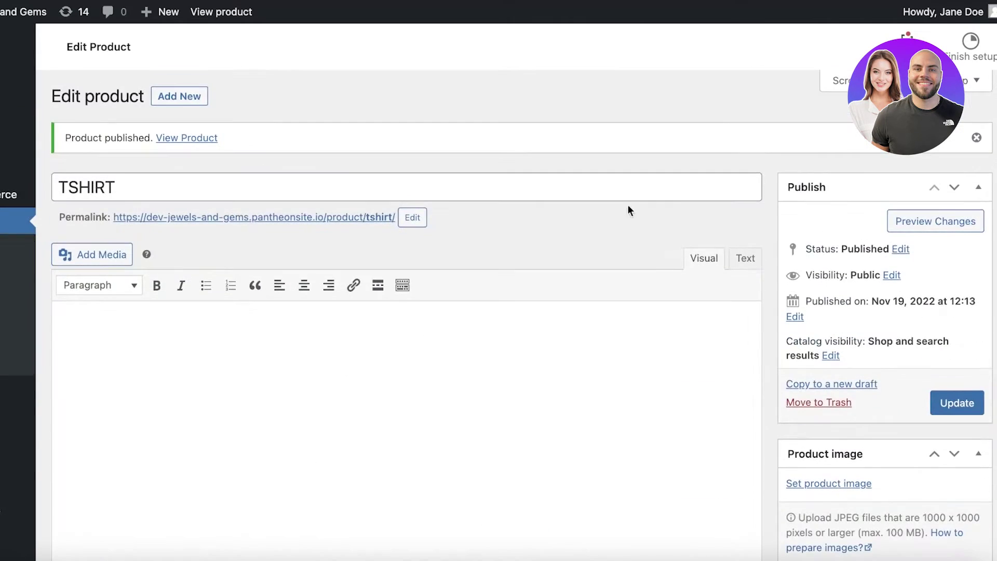
click(956, 403)
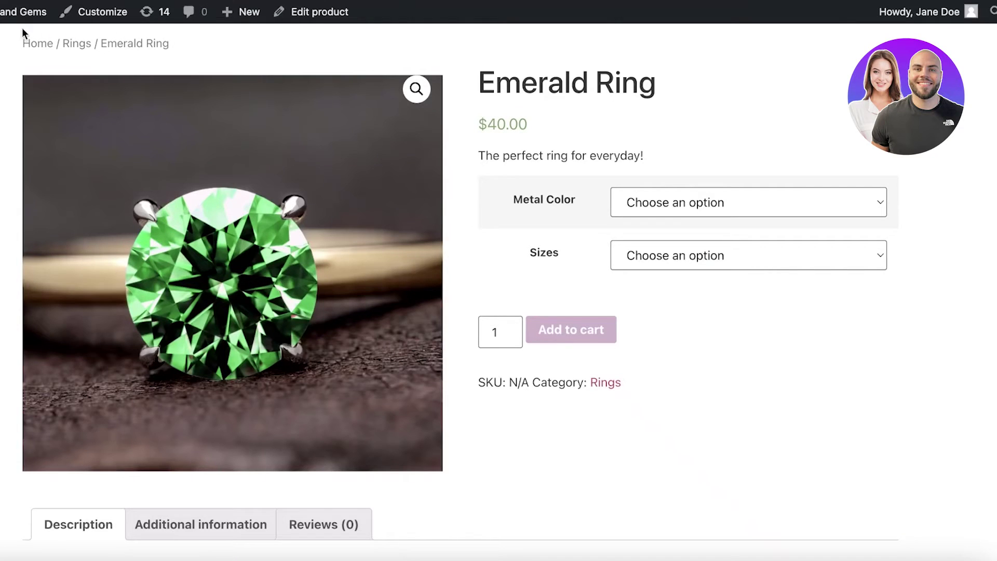
Visit the store from the admin bar and browse the Shop listing TSHIRT at $20.00.
mouse_move(25, 20)
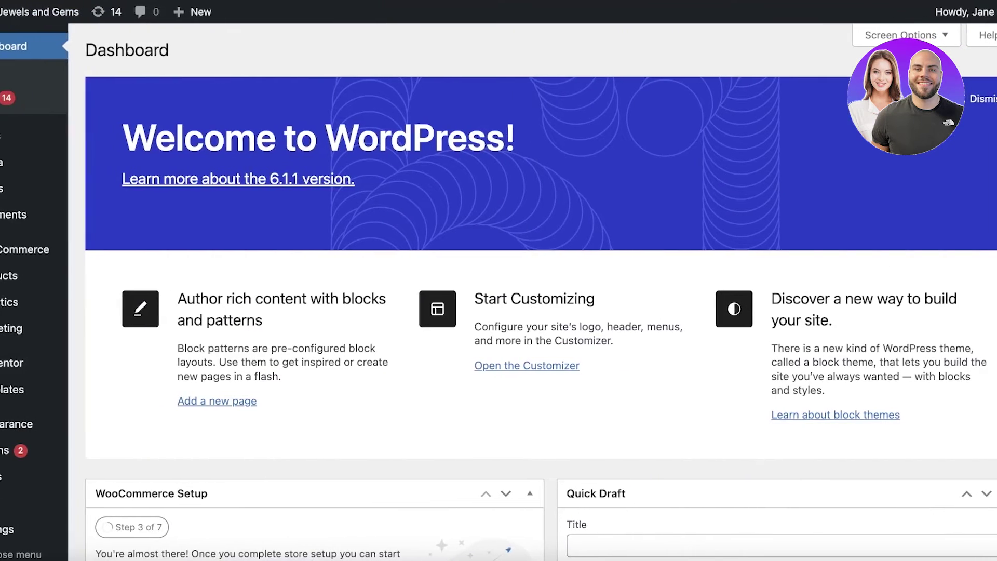
mouse_move(52, 22)
click(52, 58)
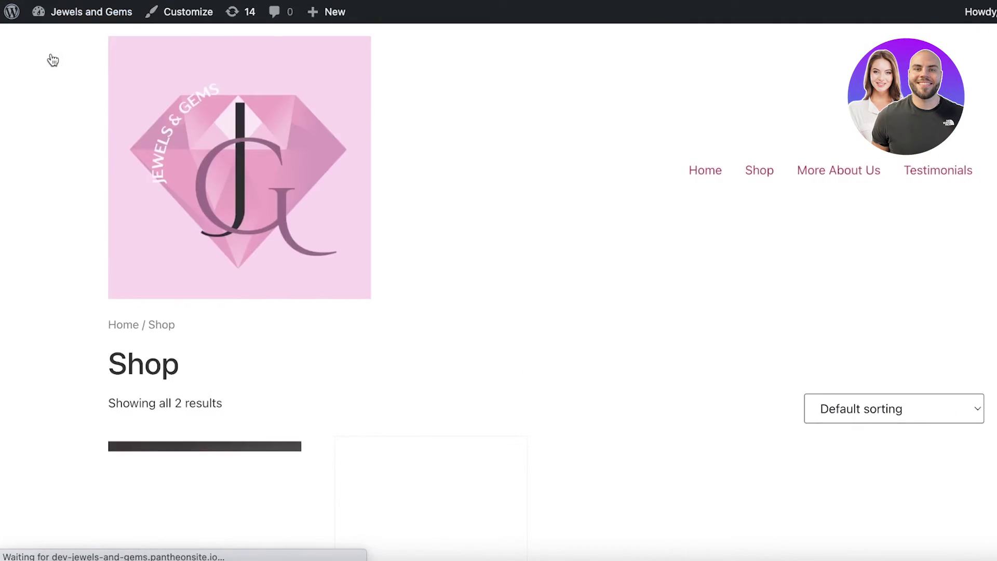
scroll(566, 149, down, 3)
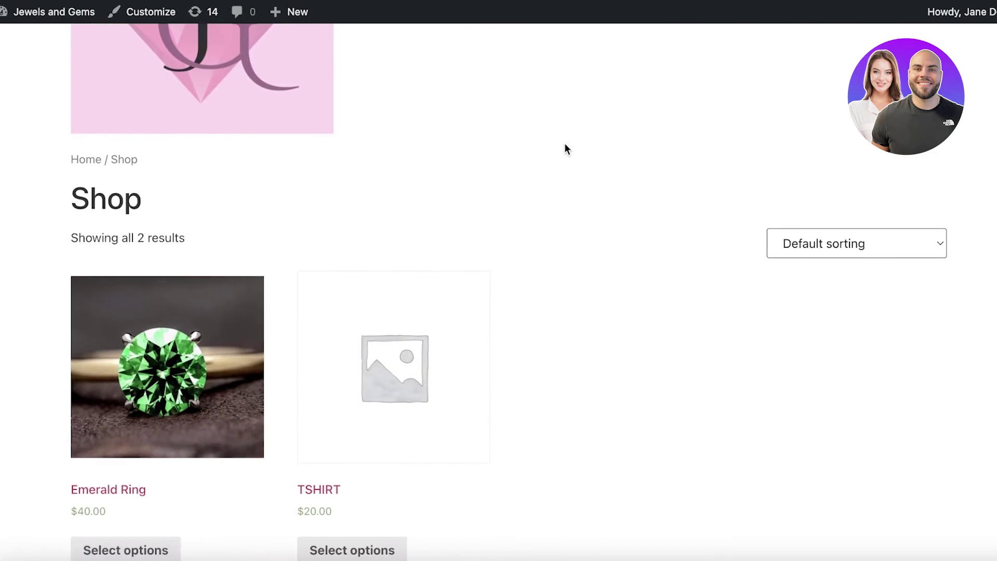
scroll(578, 162, up, 1)
scroll(578, 162, down, 2)
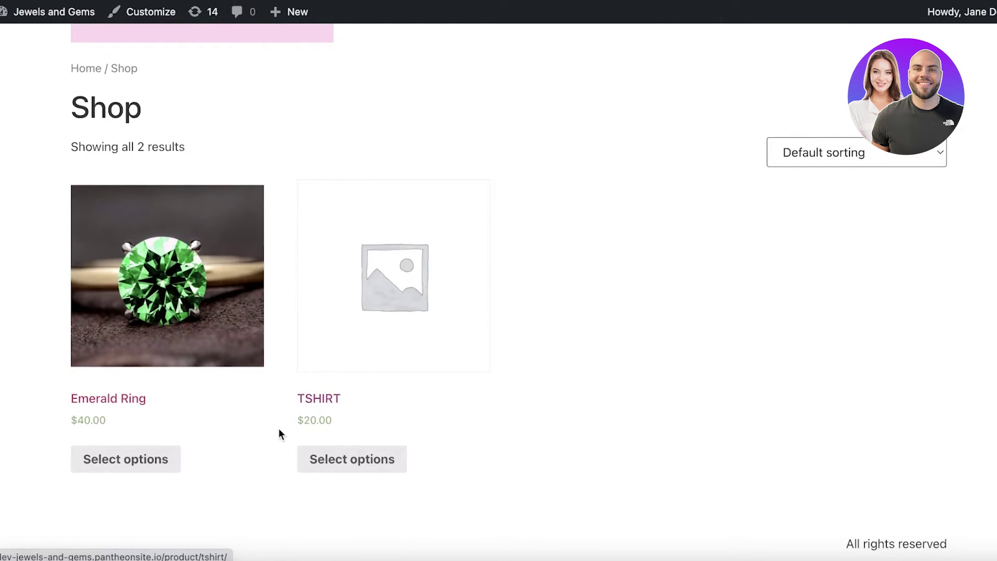
Open the $20.00 TSHIRT page and select Extra Large from the Sizes dropdown.
click(367, 298)
scroll(627, 231, down, 3)
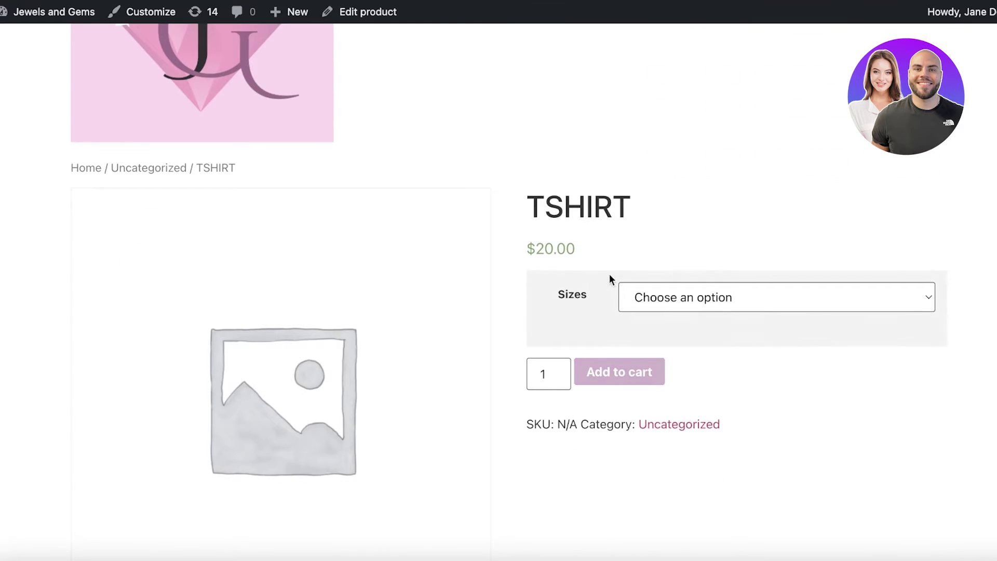
scroll(612, 317, down, 1)
click(661, 260)
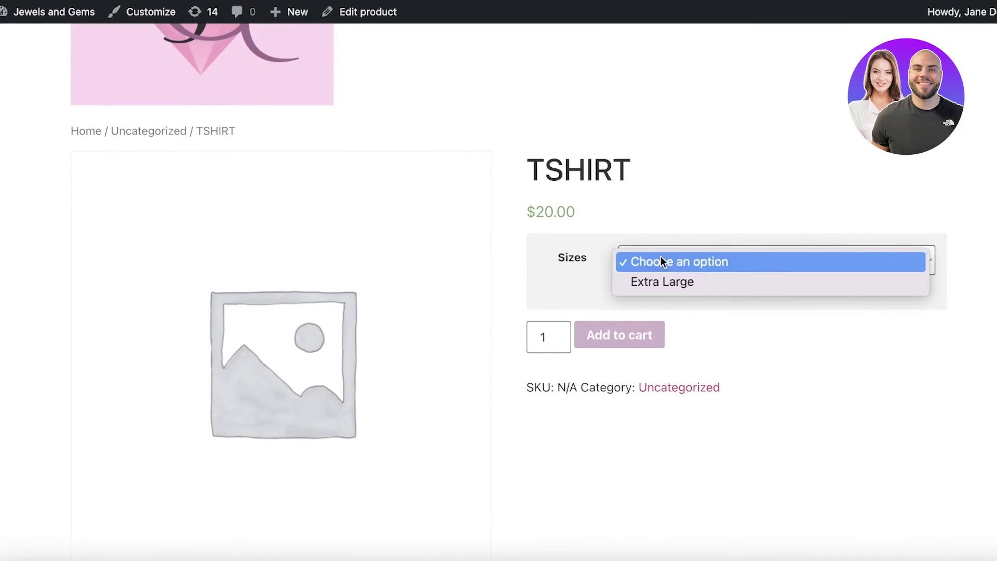
click(671, 282)
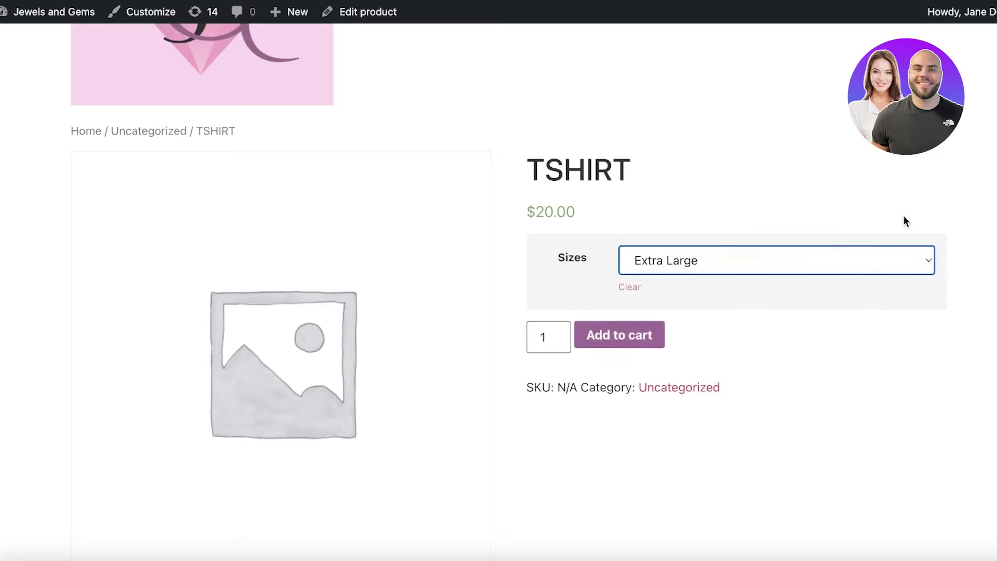
scroll(831, 223, down, 4)
scroll(586, 235, down, 1)
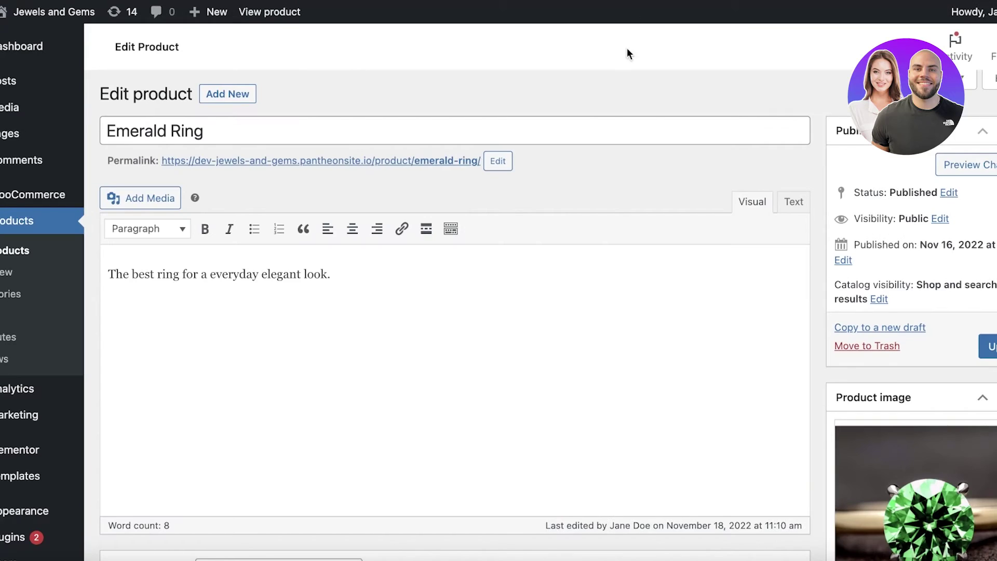
scroll(528, 164, down, 7)
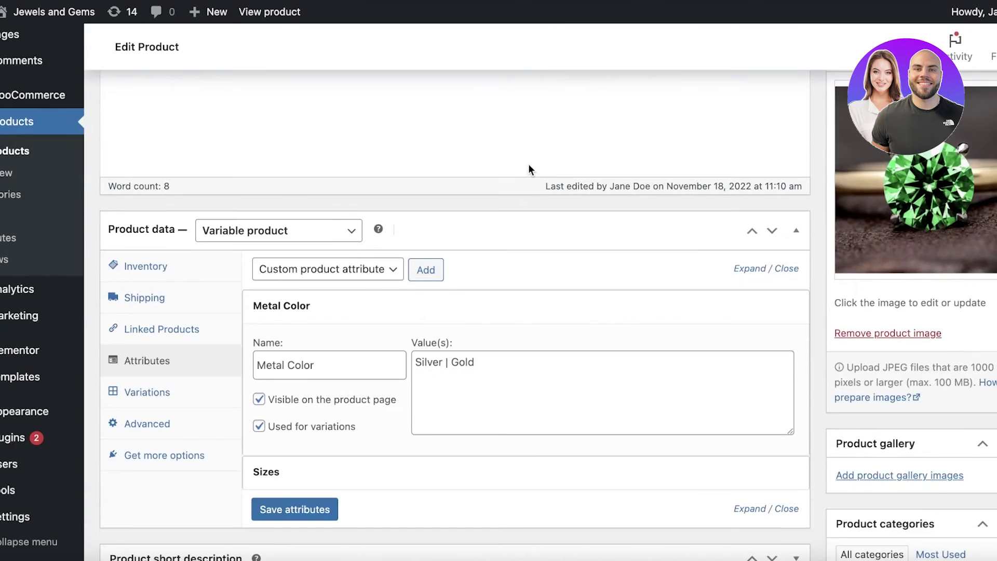
scroll(348, 327, down, 3)
click(148, 235)
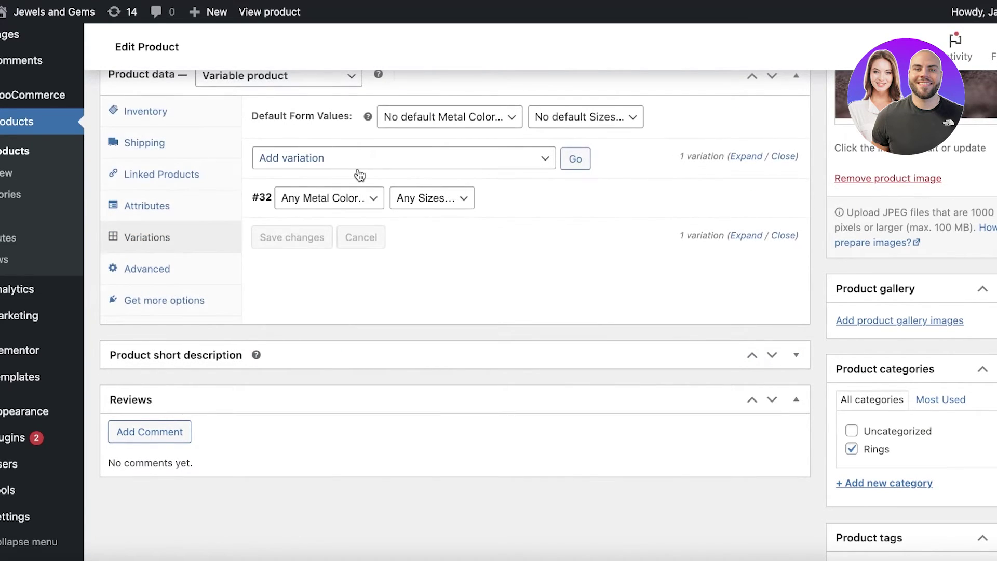
click(356, 197)
click(423, 203)
click(424, 203)
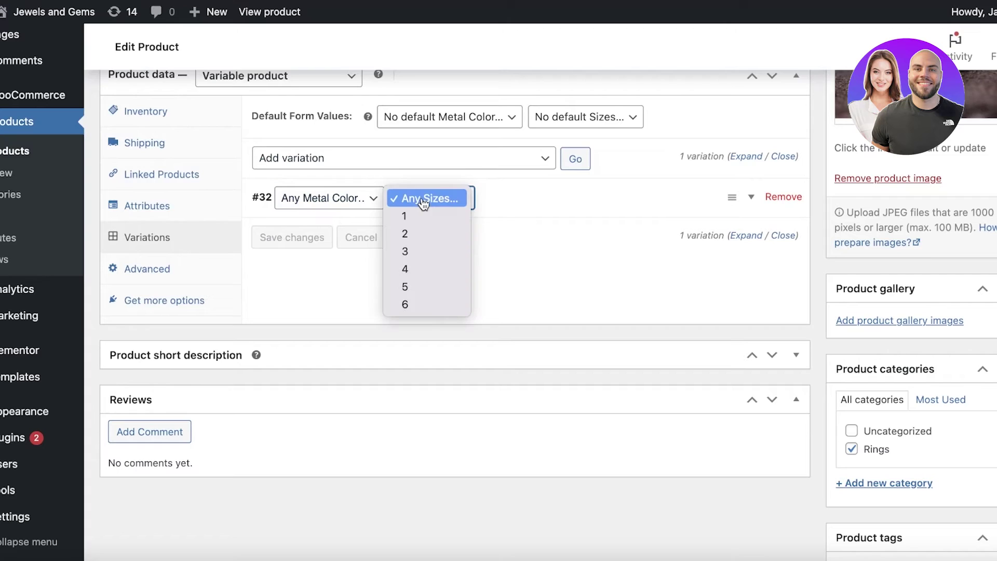
scroll(533, 107, up, 2)
scroll(423, 200, up, 10)
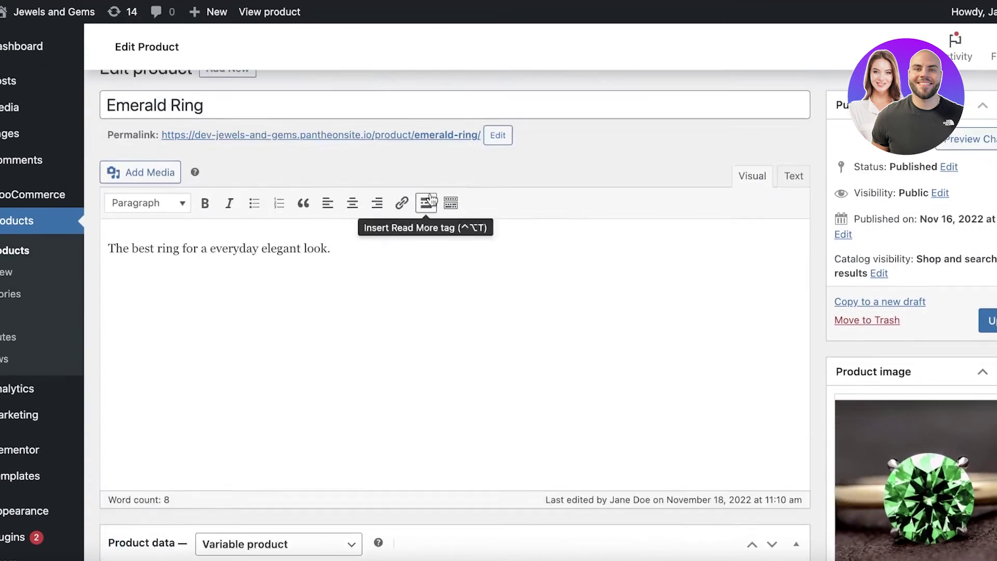
scroll(414, 126, down, 9)
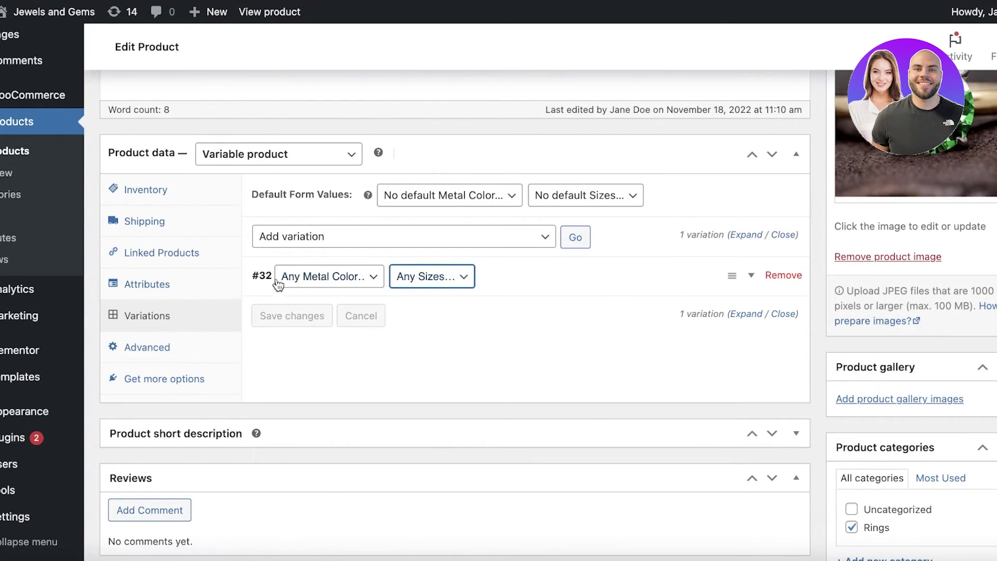
click(445, 278)
click(294, 276)
click(294, 275)
key(Escape)
scroll(357, 118, up, 8)
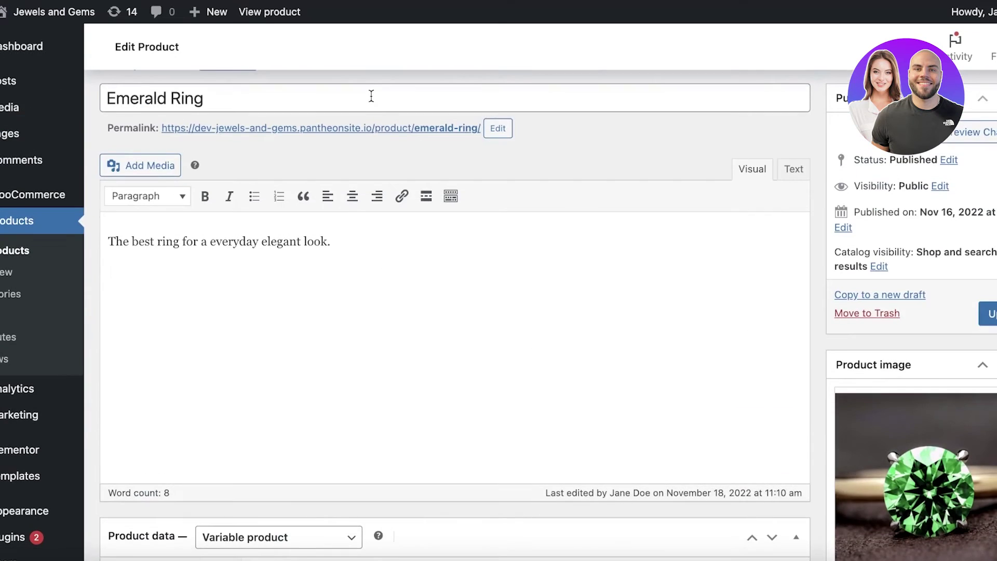